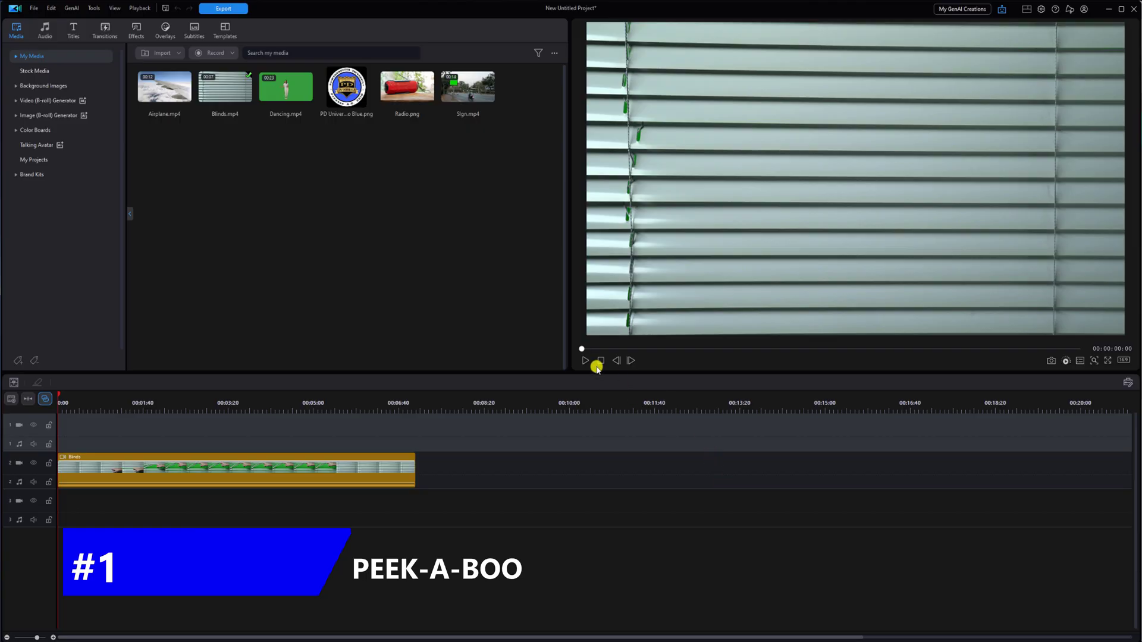
Step: Preview the Blinds and Airplane clips, returning the playhead to the start
click(582, 361)
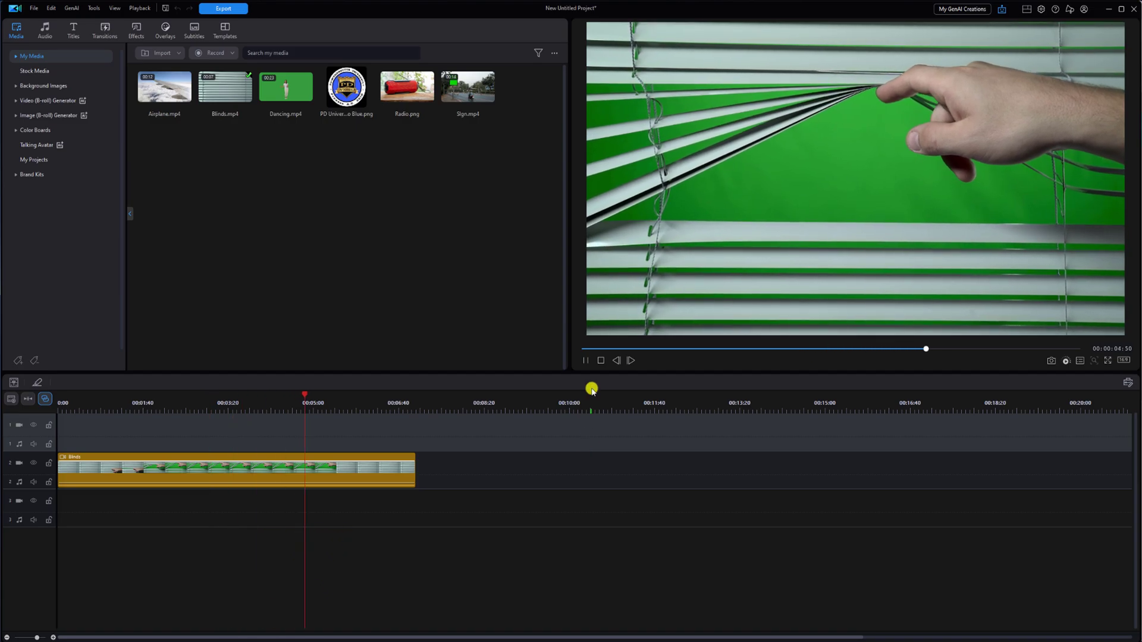
click(585, 360)
click(593, 450)
key(Home)
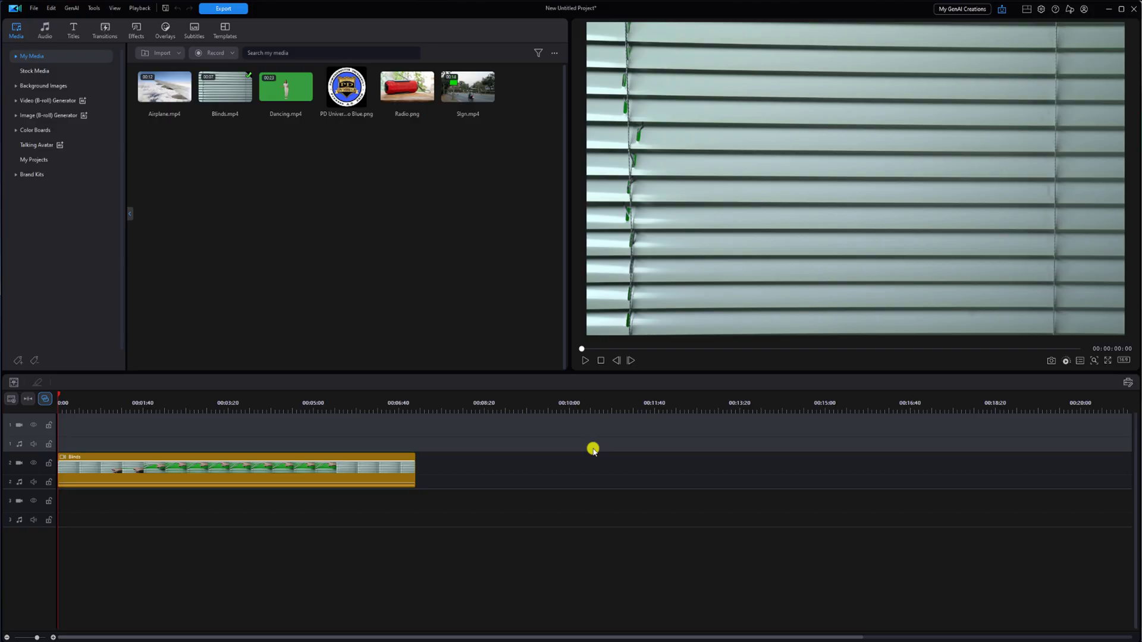
double_click(168, 91)
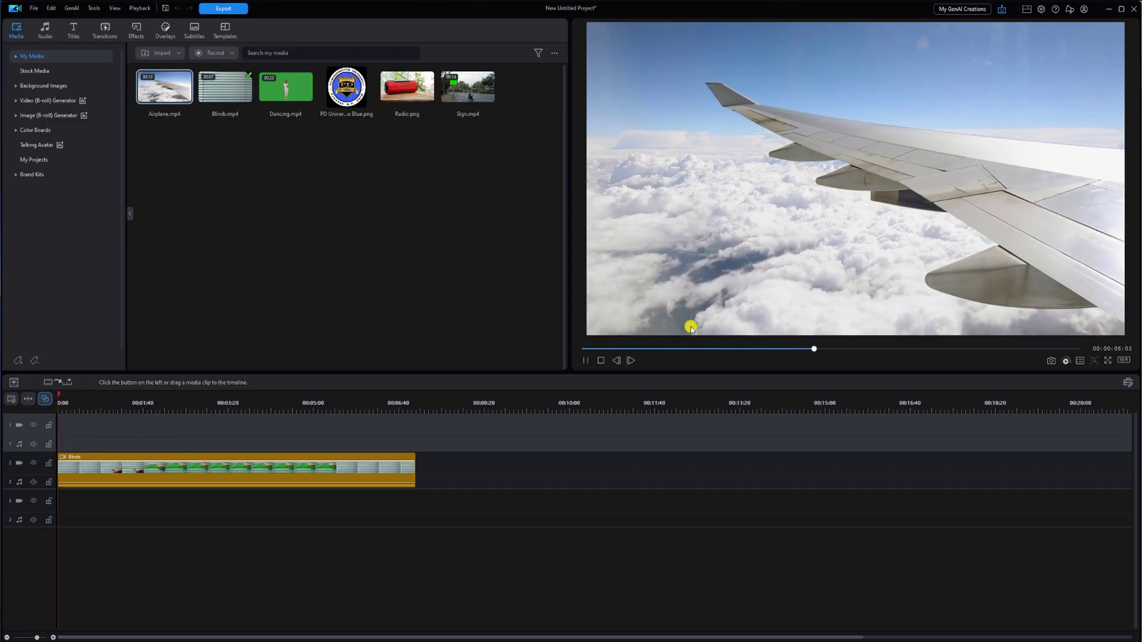
click(601, 361)
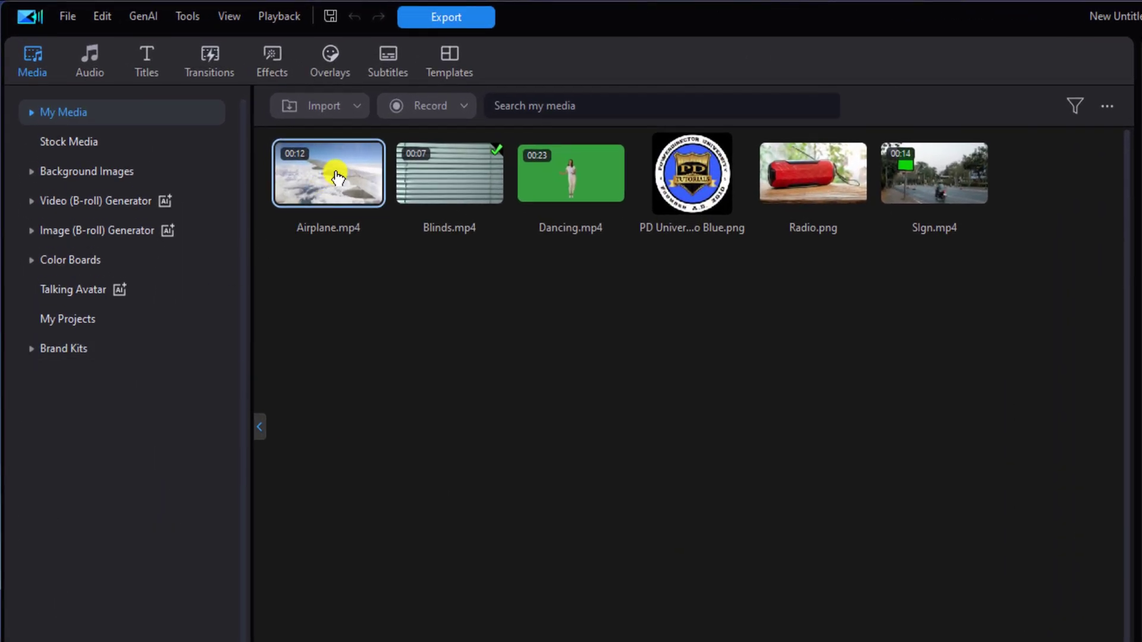
Step: Place Airplane.mp4 on track 1 above Blinds and trim it to end at 00:07:00
drag(337, 177, 107, 641)
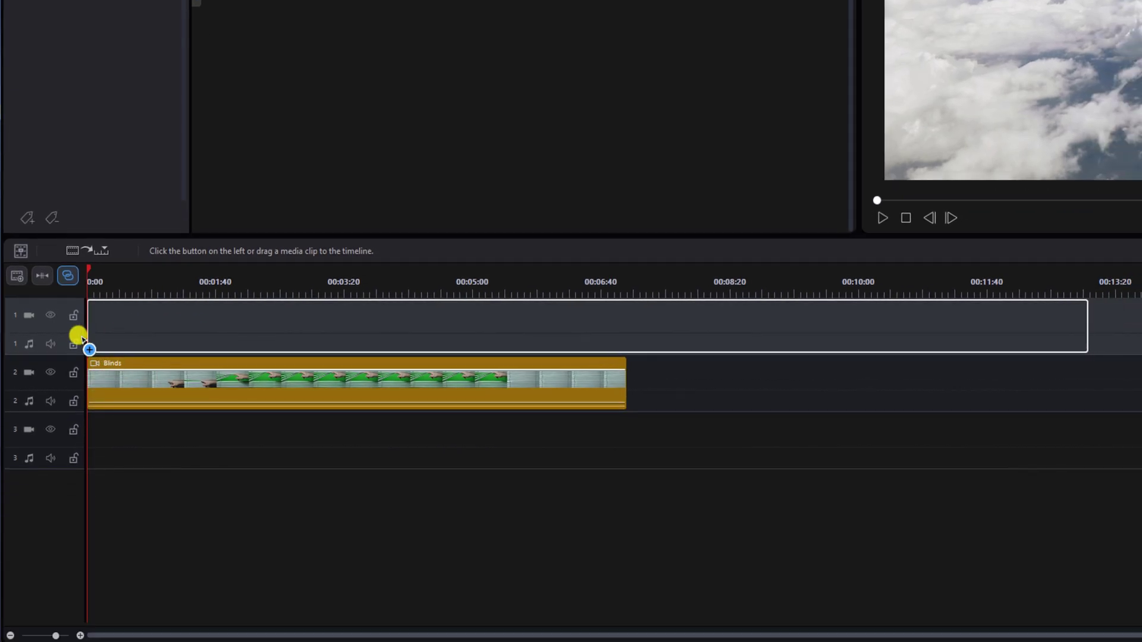
drag(82, 339, 79, 332)
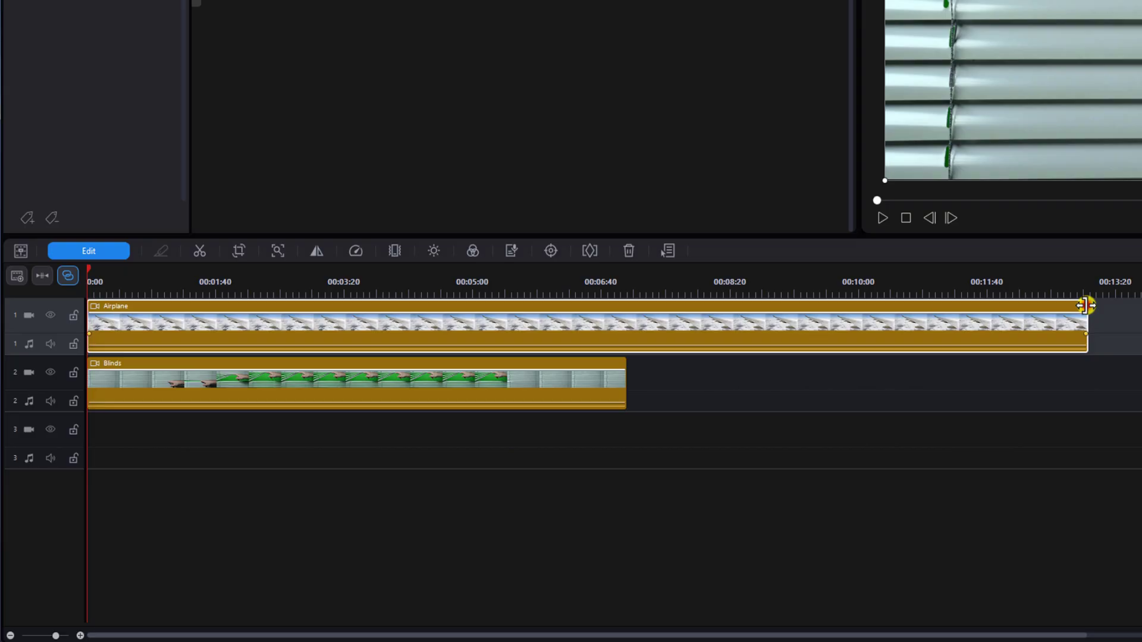
drag(1086, 305, 632, 323)
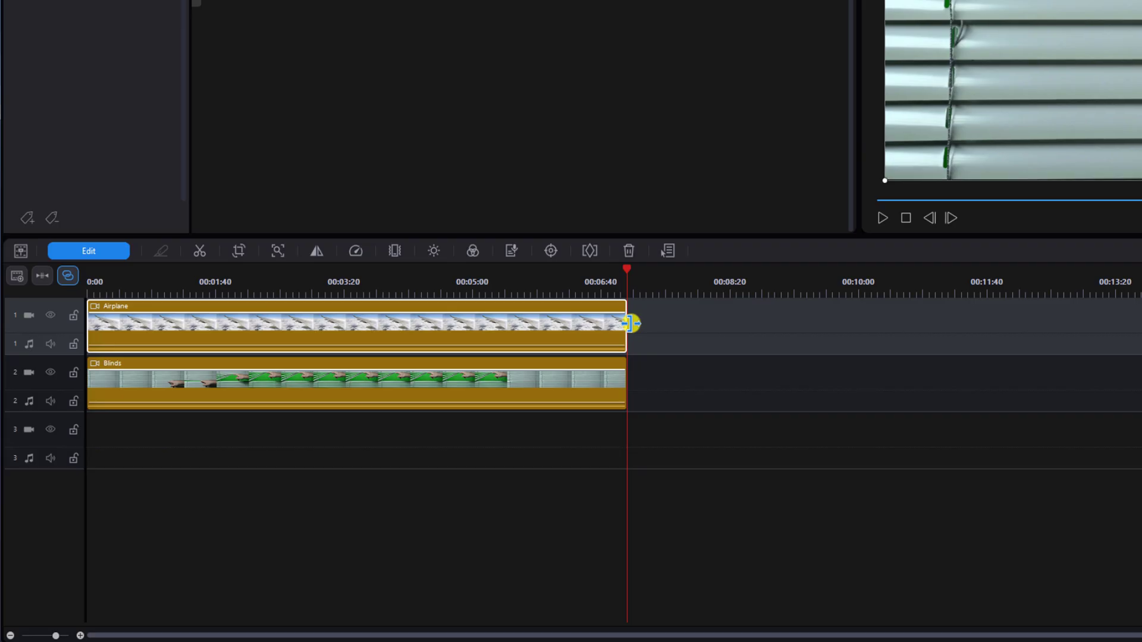
Step: Apply a chroma key to the Blinds clip, sampling the green opening at frame 03:17
click(312, 380)
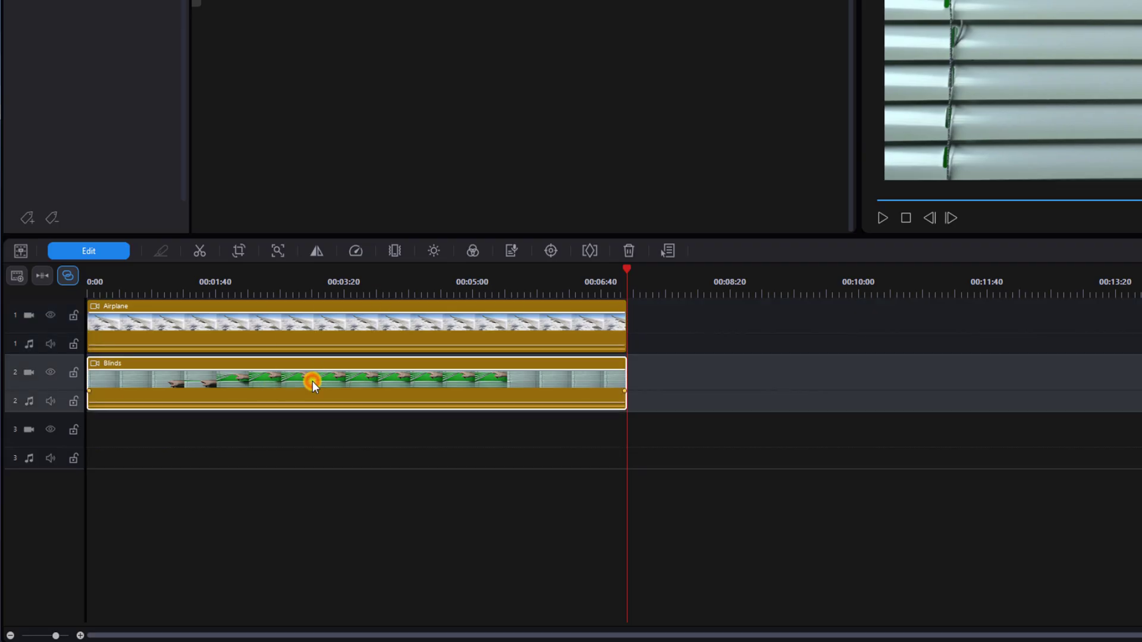
click(112, 252)
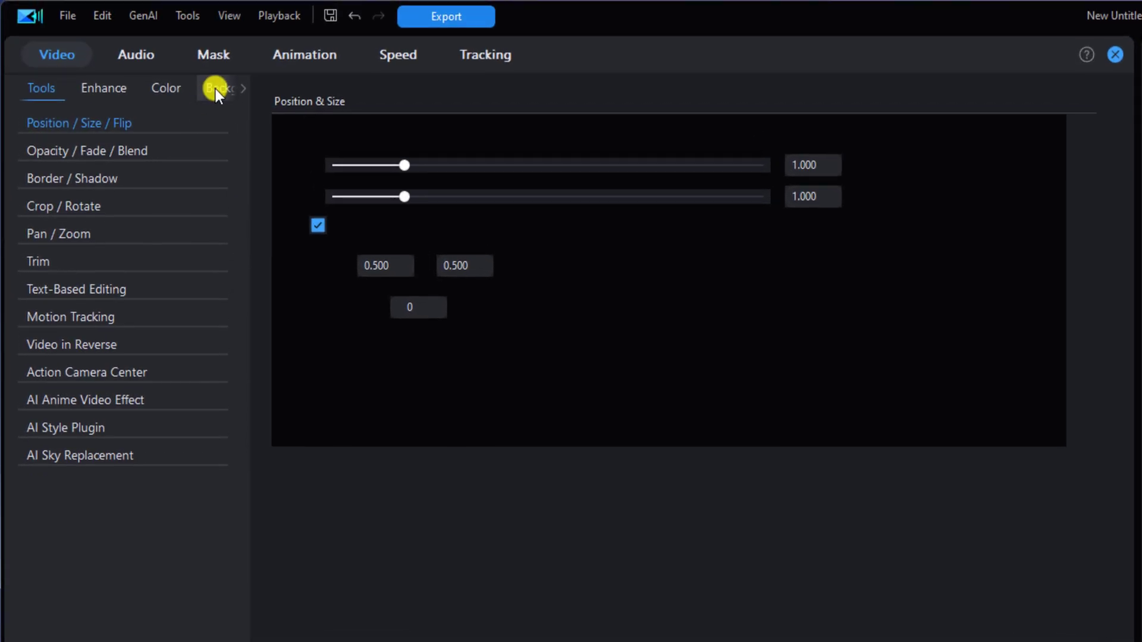
click(216, 88)
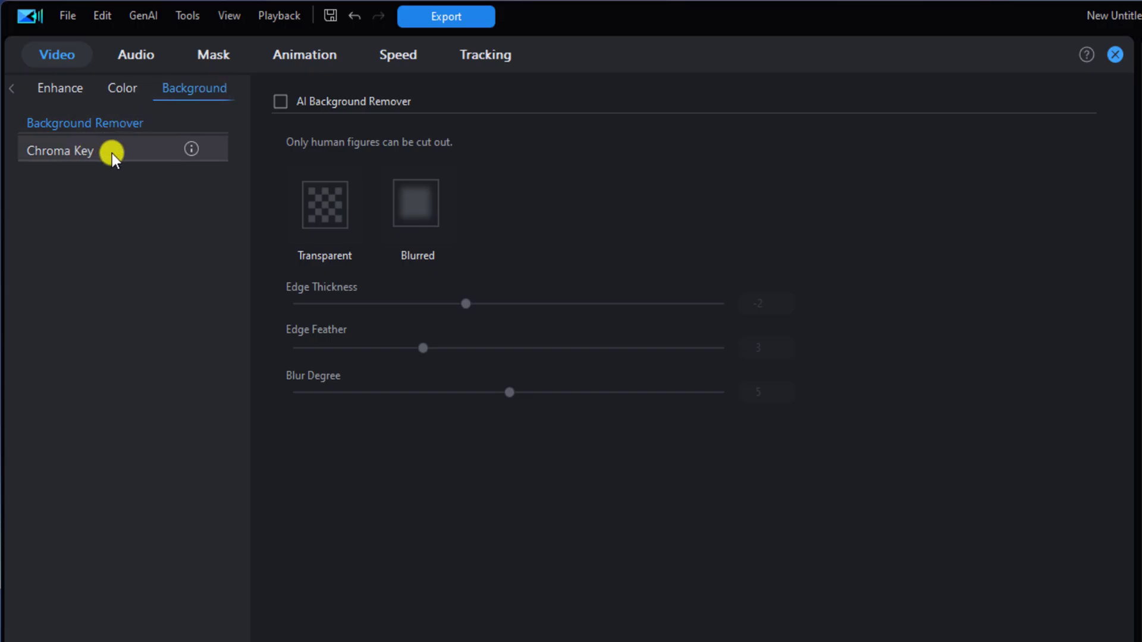
click(112, 154)
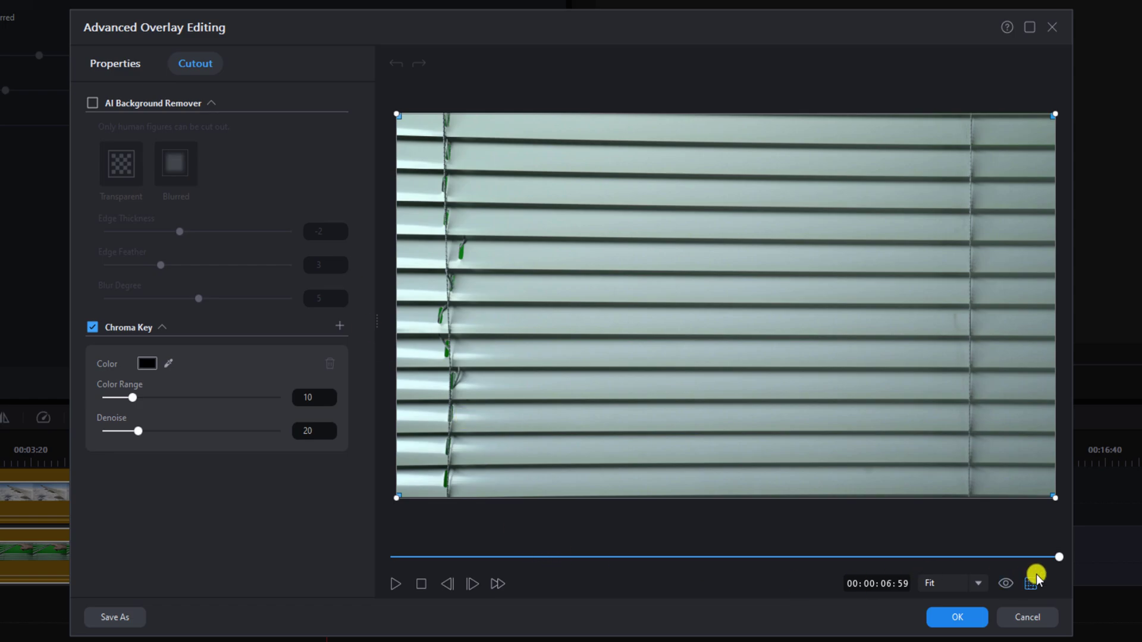
drag(1057, 558, 704, 563)
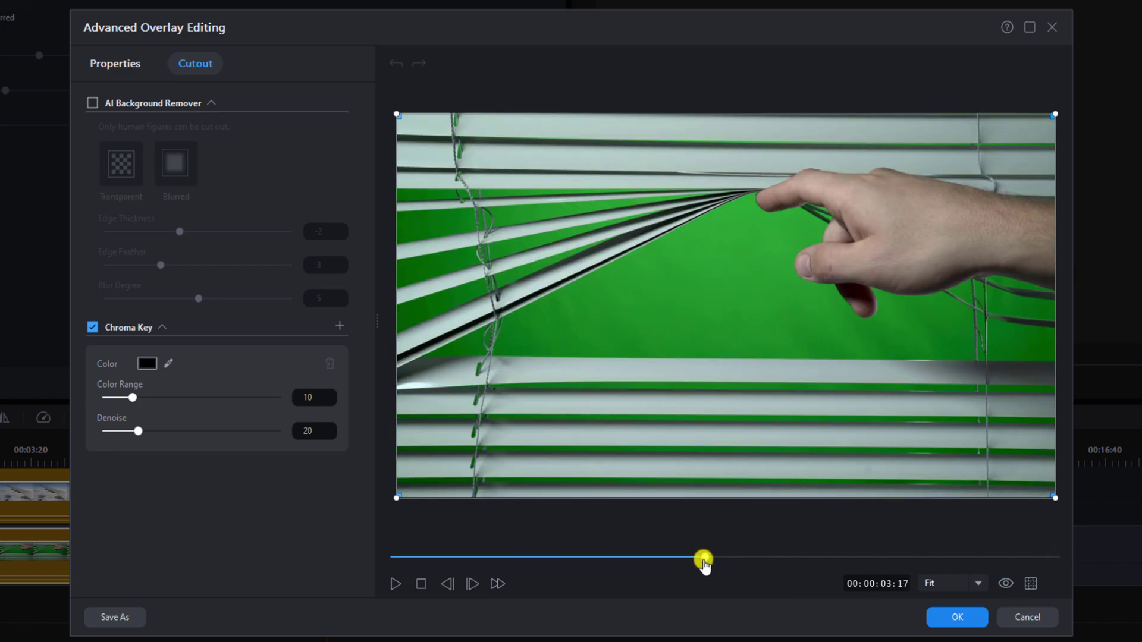
click(168, 363)
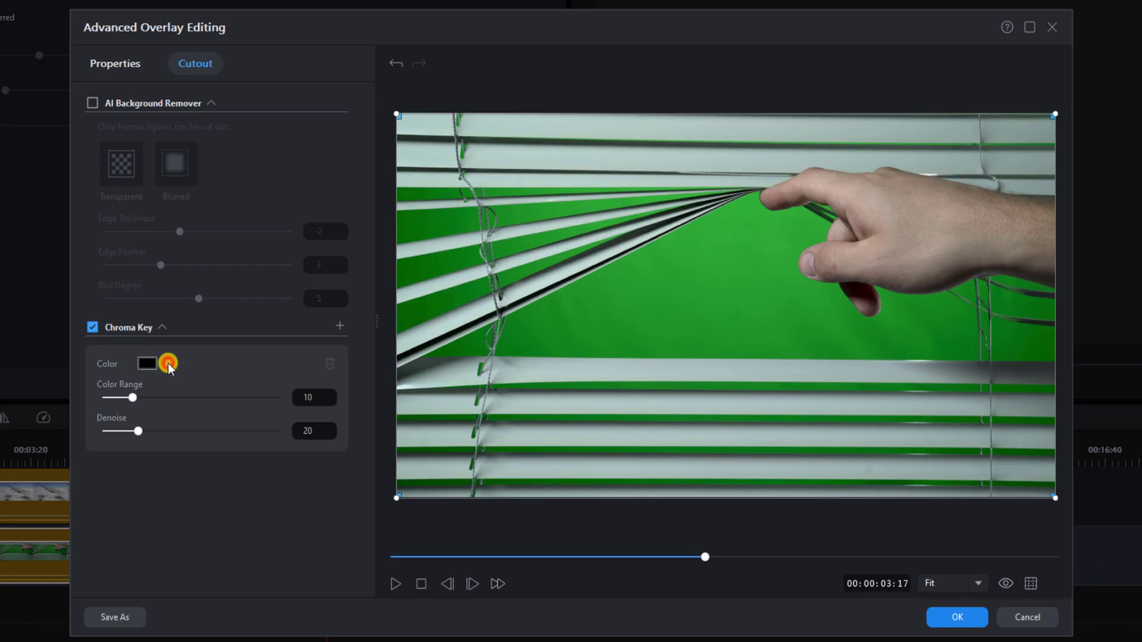
click(723, 288)
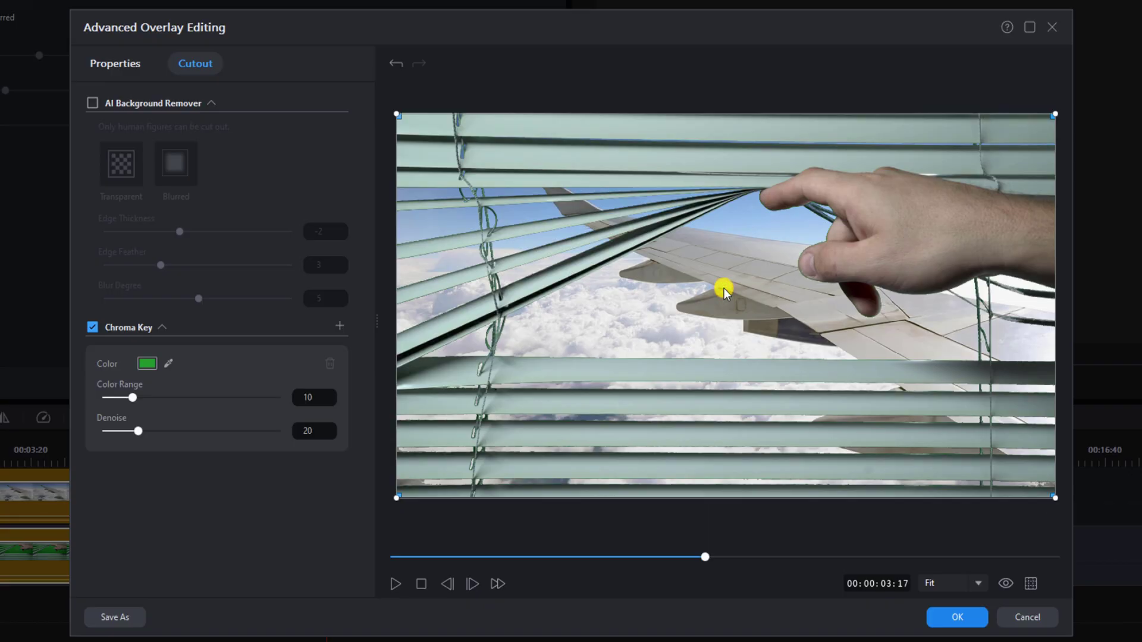
click(952, 617)
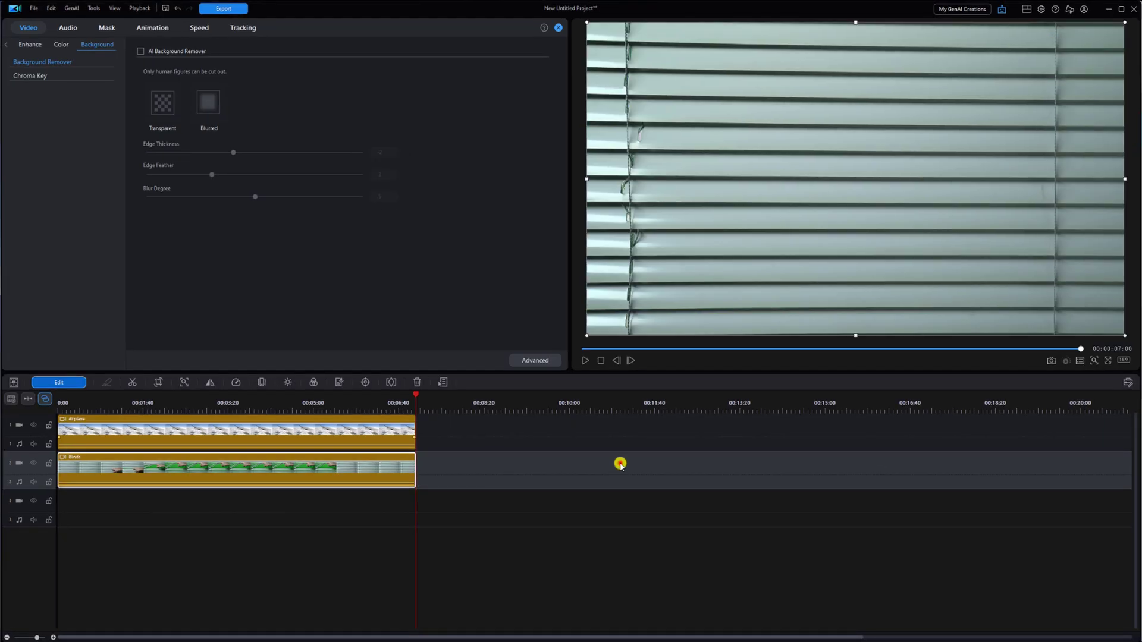
Step: Rewind to the start and play back the blinds-to-airplane-wing peek-a-boo effect
click(620, 464)
key(Home)
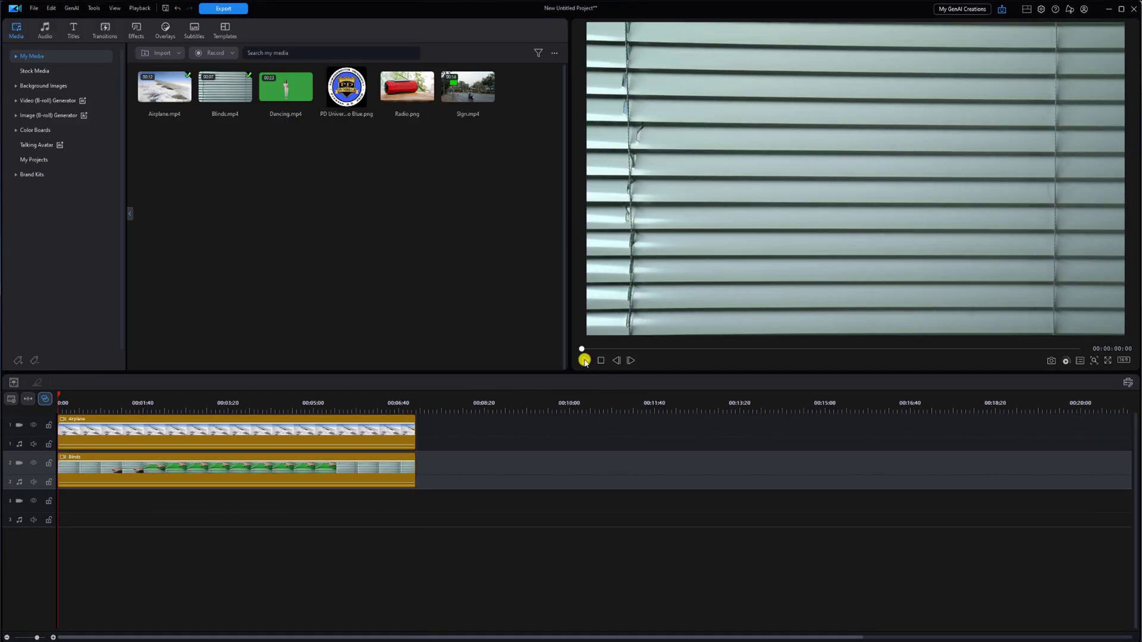
click(585, 361)
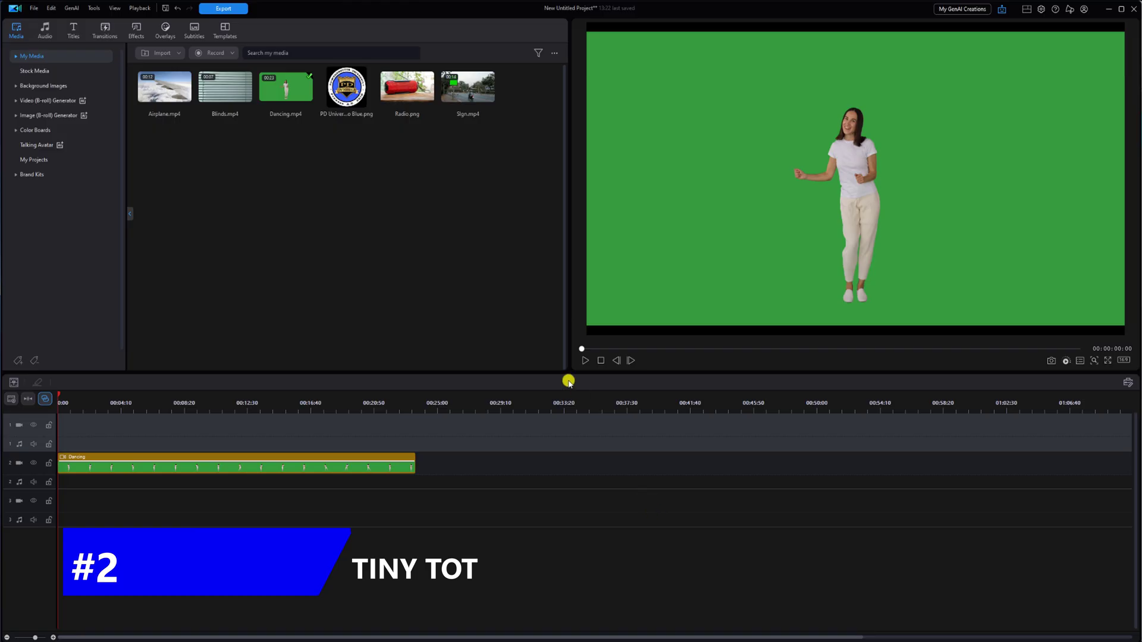
Step: Preview the Dancing clip and the Radio.png image
click(583, 360)
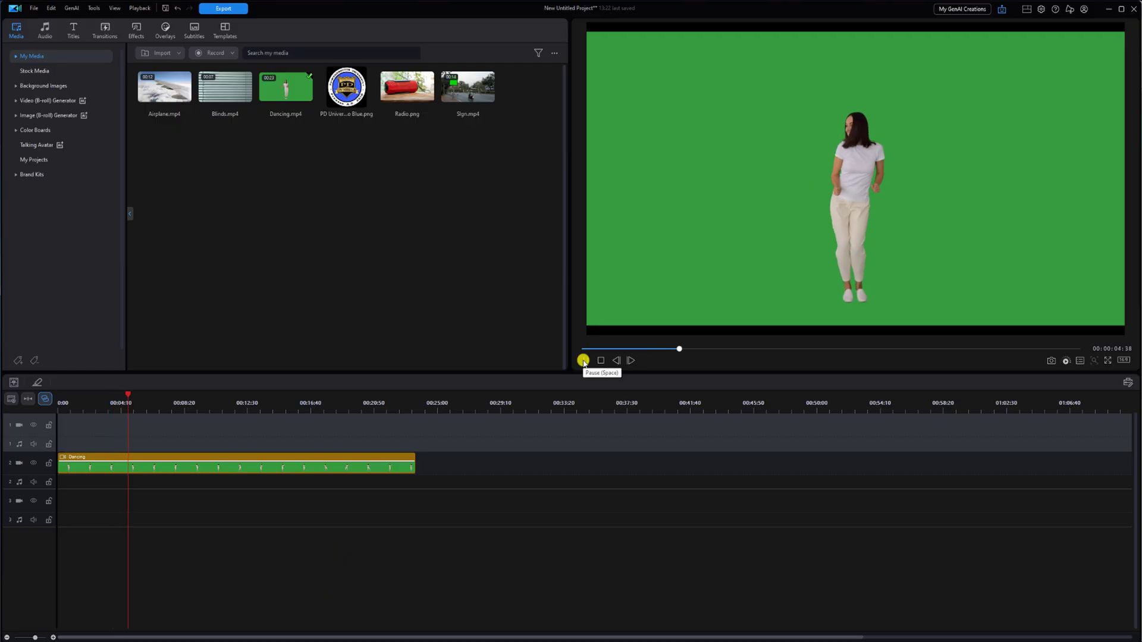
click(583, 361)
key(Home)
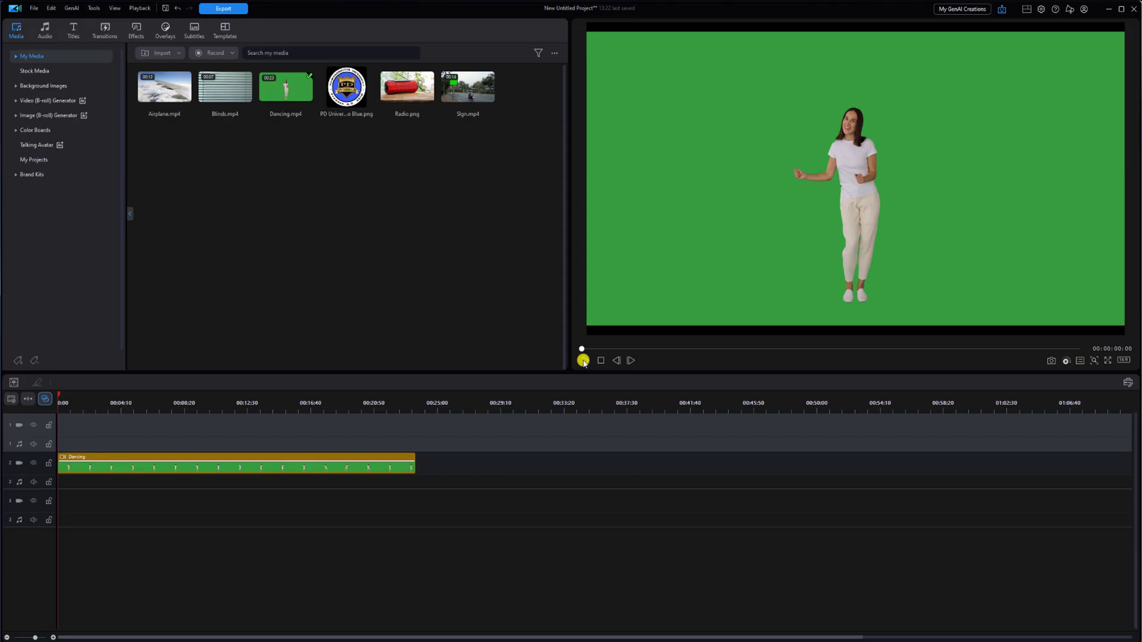
click(393, 95)
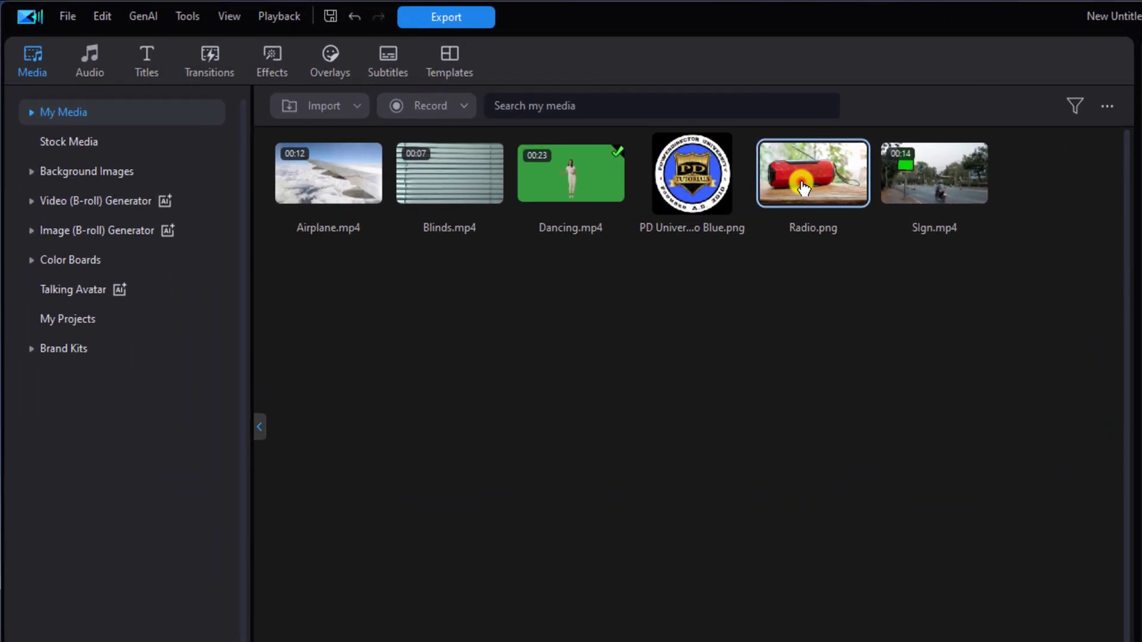
Step: Place Radio.png on track 1 and stretch it to end with Dancing at 00:23:35
drag(803, 188, 545, 589)
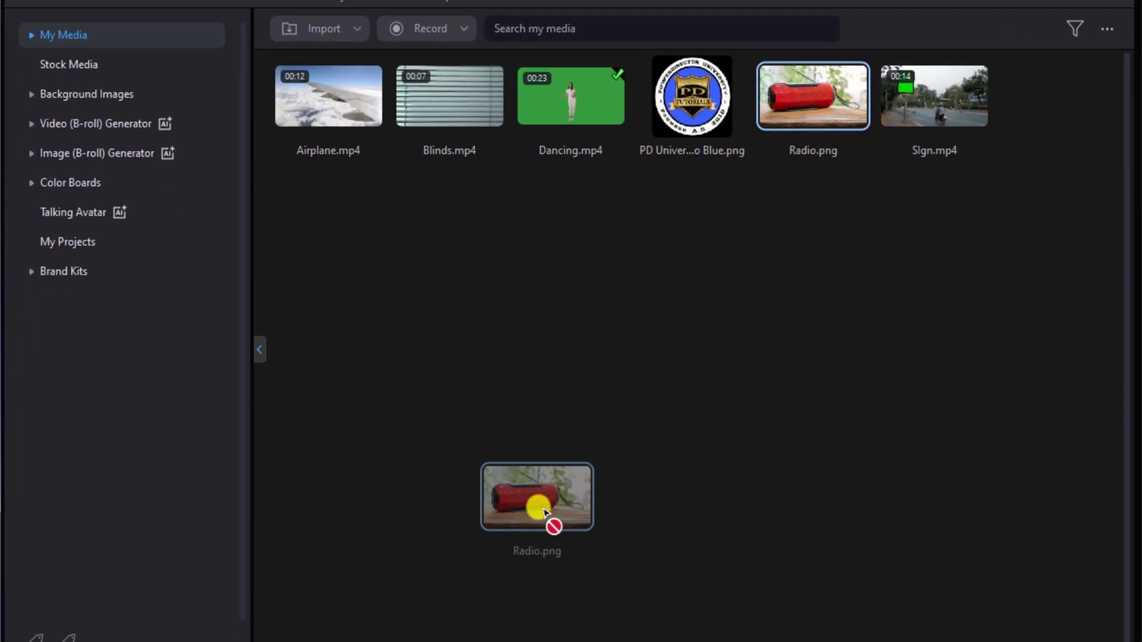
drag(544, 511, 83, 306)
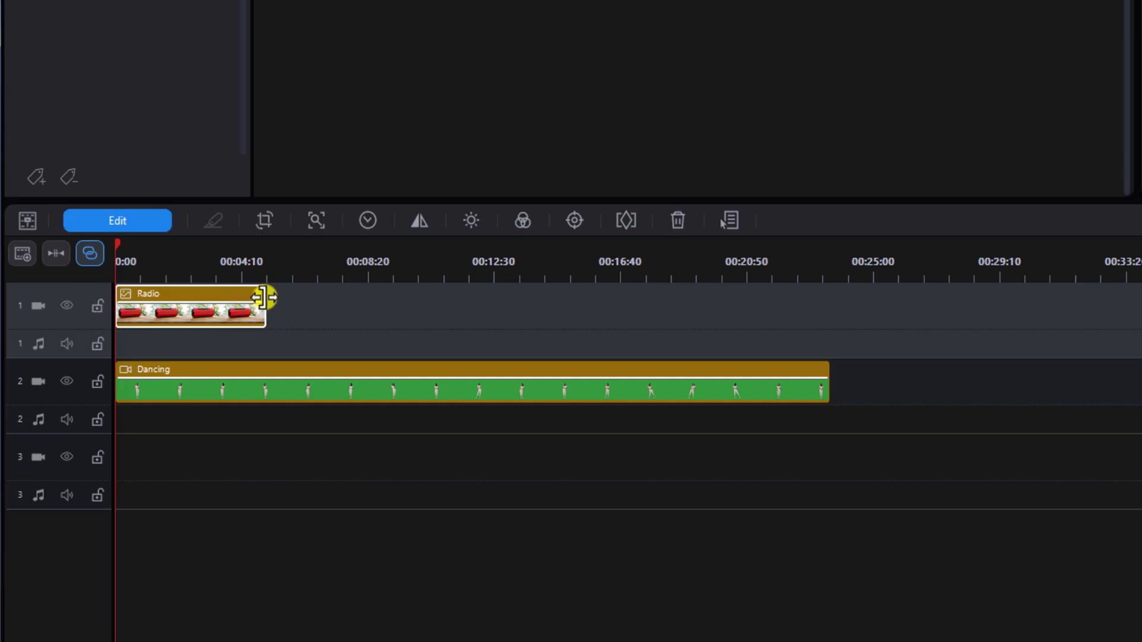
drag(263, 297, 826, 311)
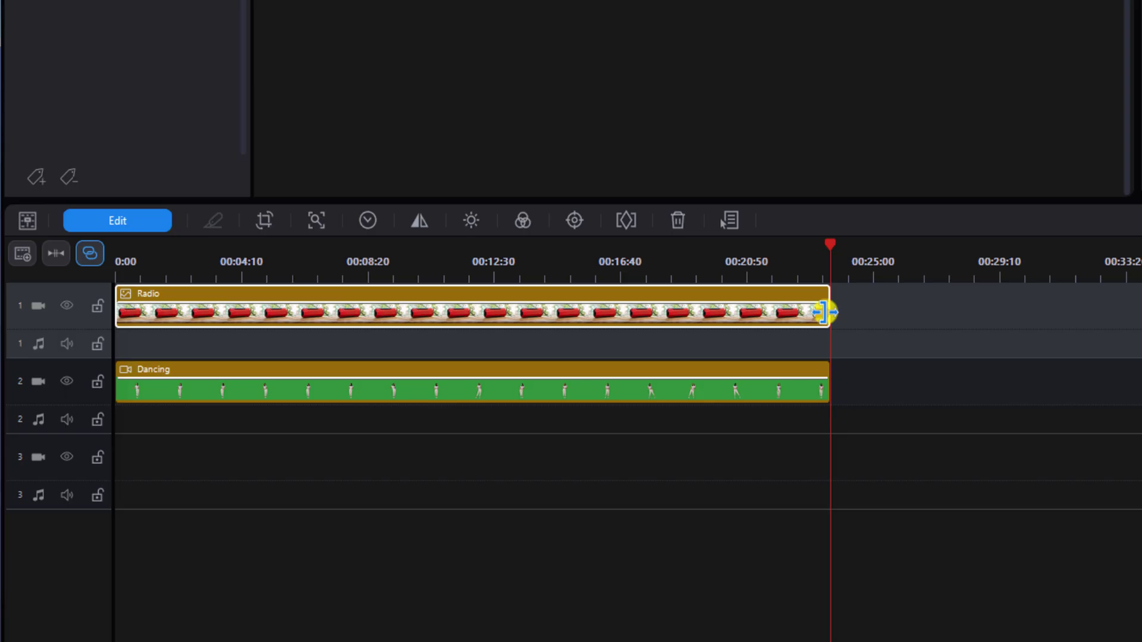
key(Home)
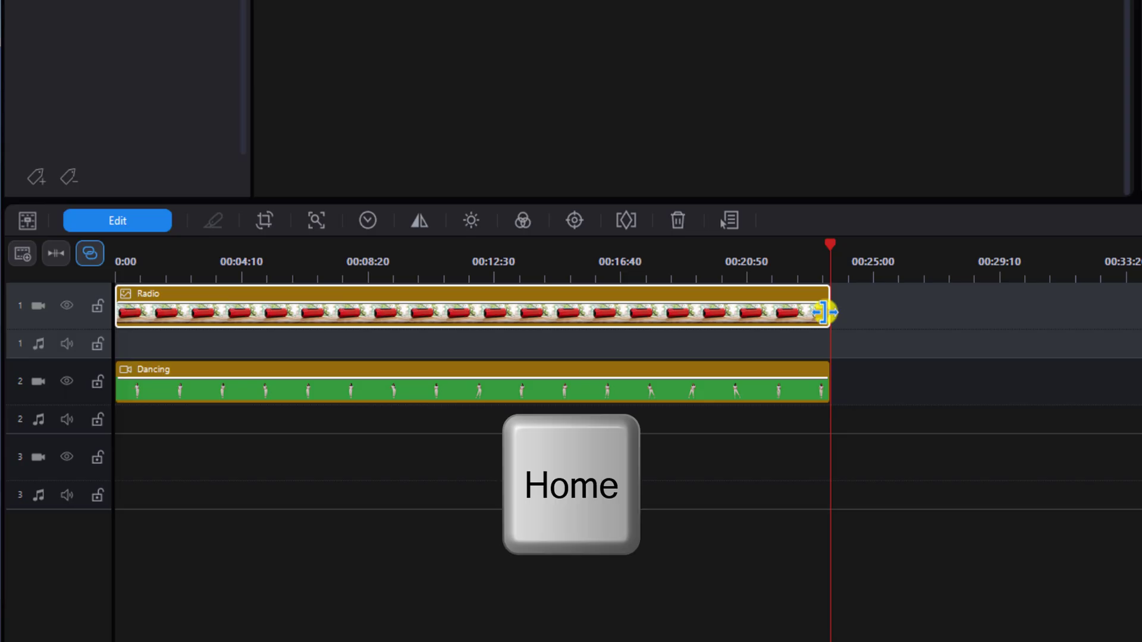
click(476, 369)
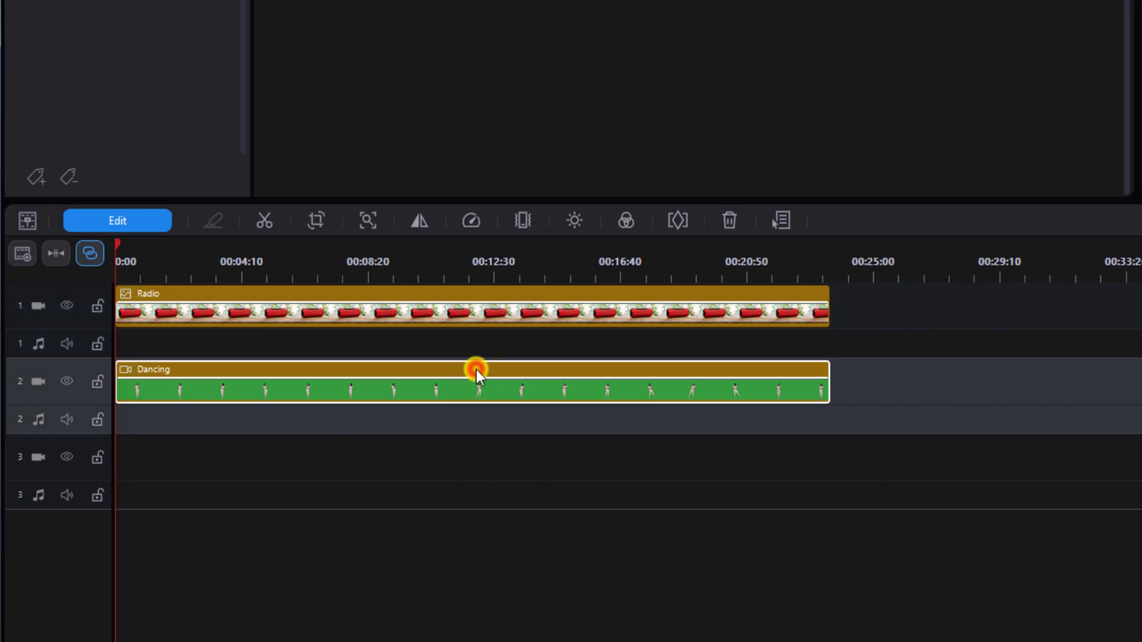
Step: Chroma-key the Dancing clip by sampling its green backdrop with the eyedropper
click(148, 220)
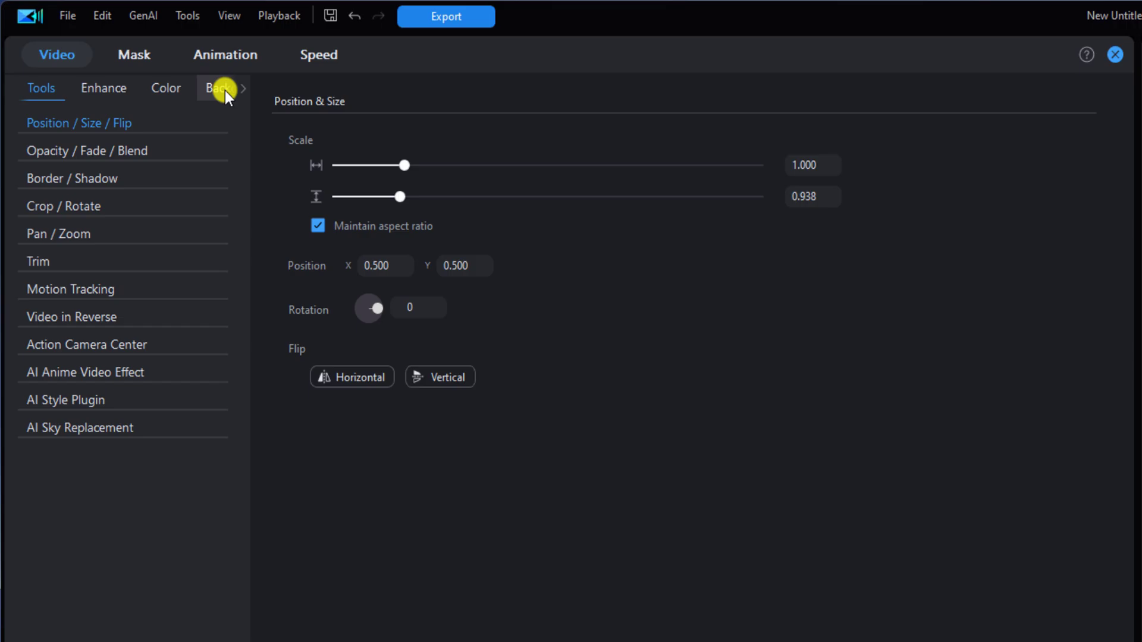
click(225, 90)
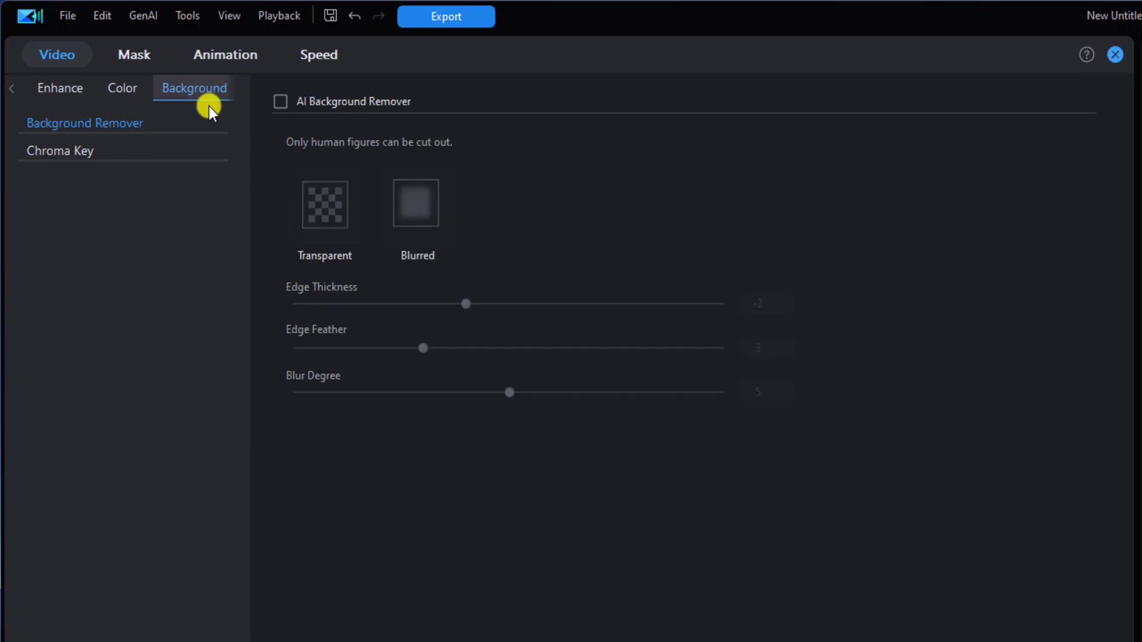
click(116, 158)
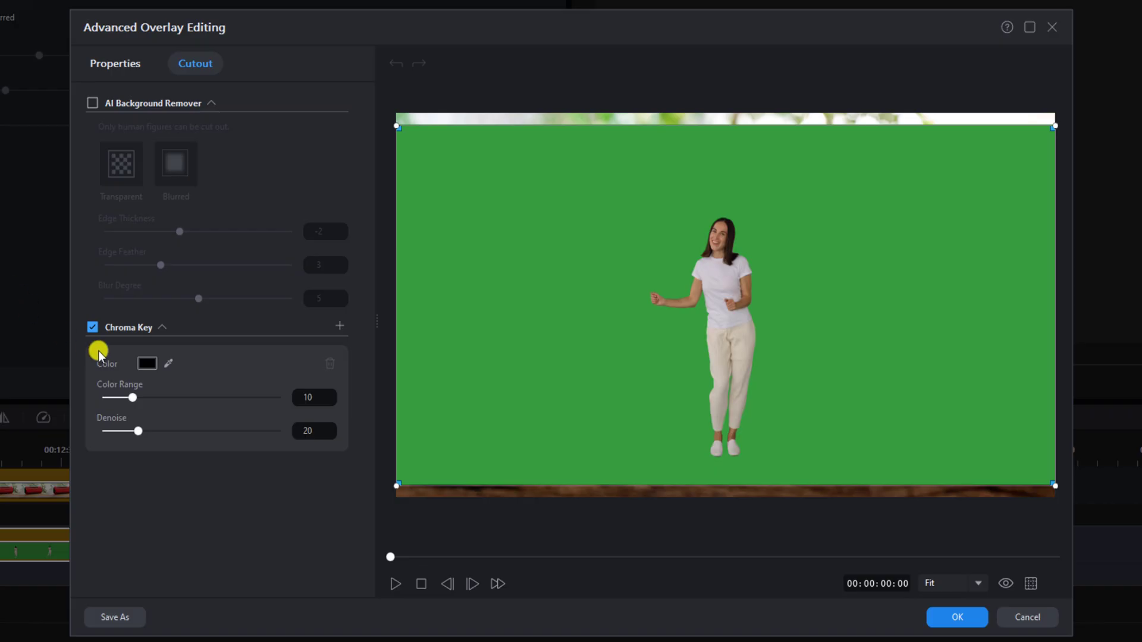
click(168, 363)
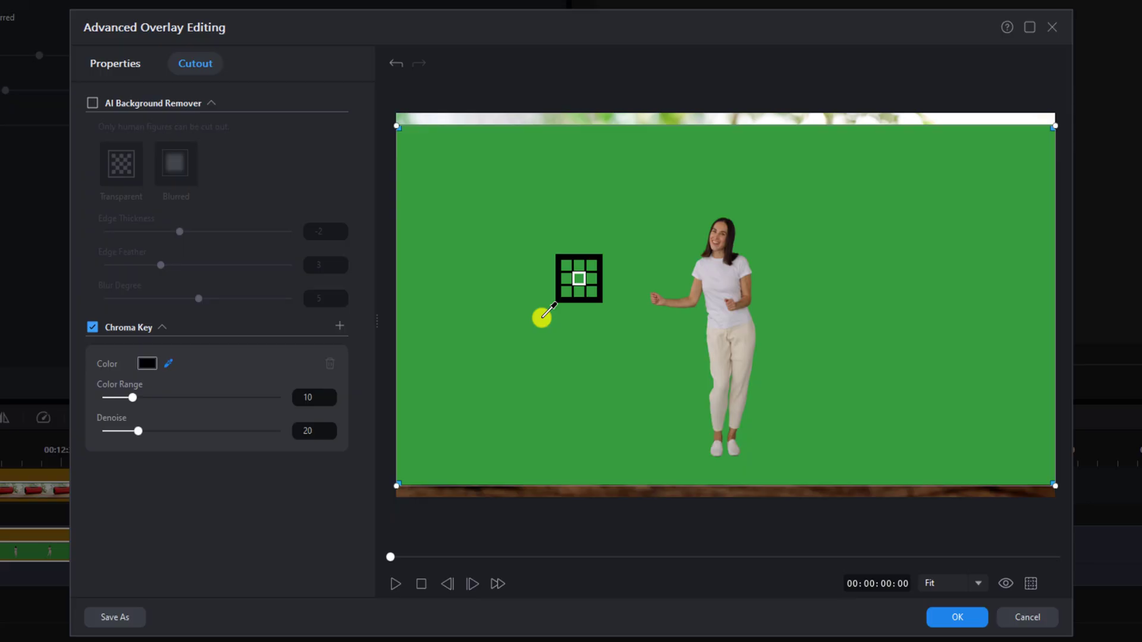
click(541, 318)
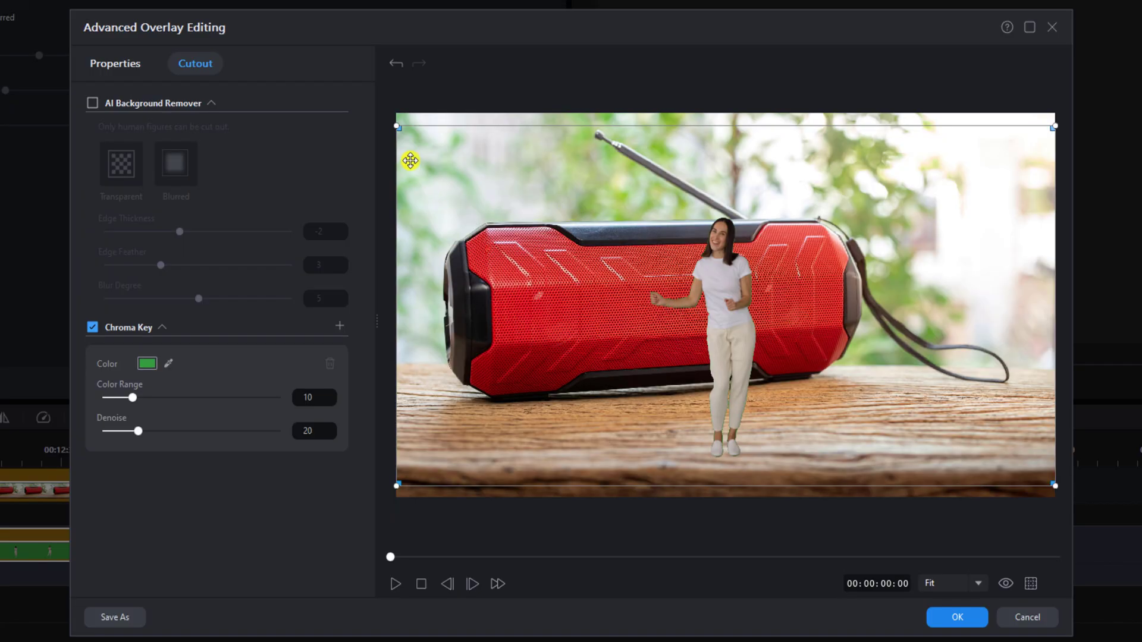
Step: Shrink the keyed dancer, stand her right of the radio's strap, and apply the overlay
drag(396, 128, 619, 227)
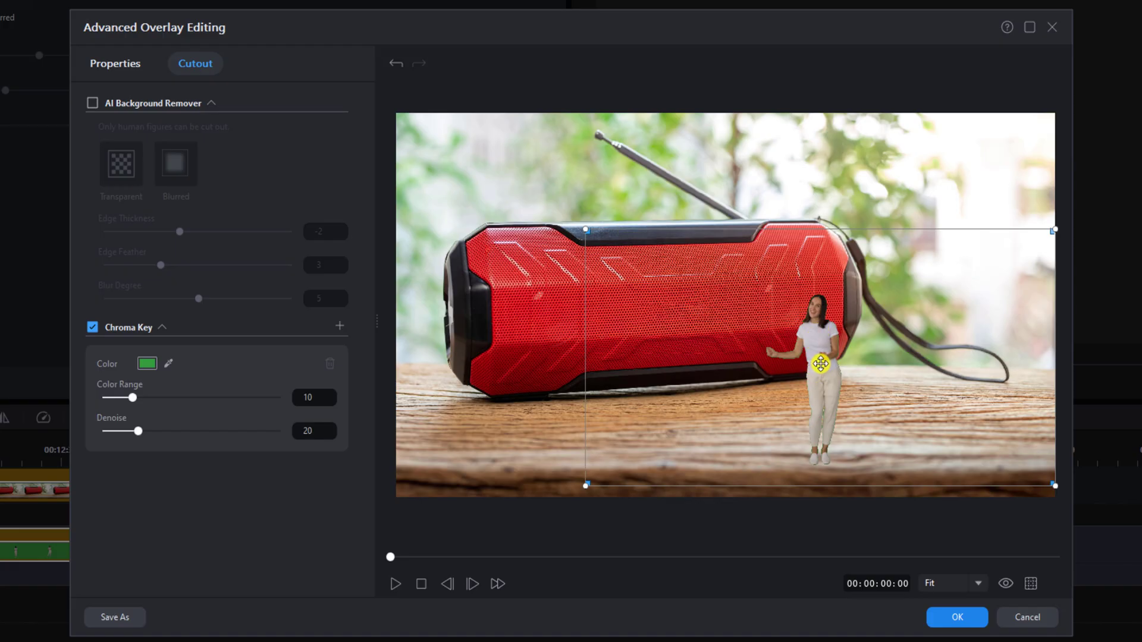
drag(820, 363, 940, 329)
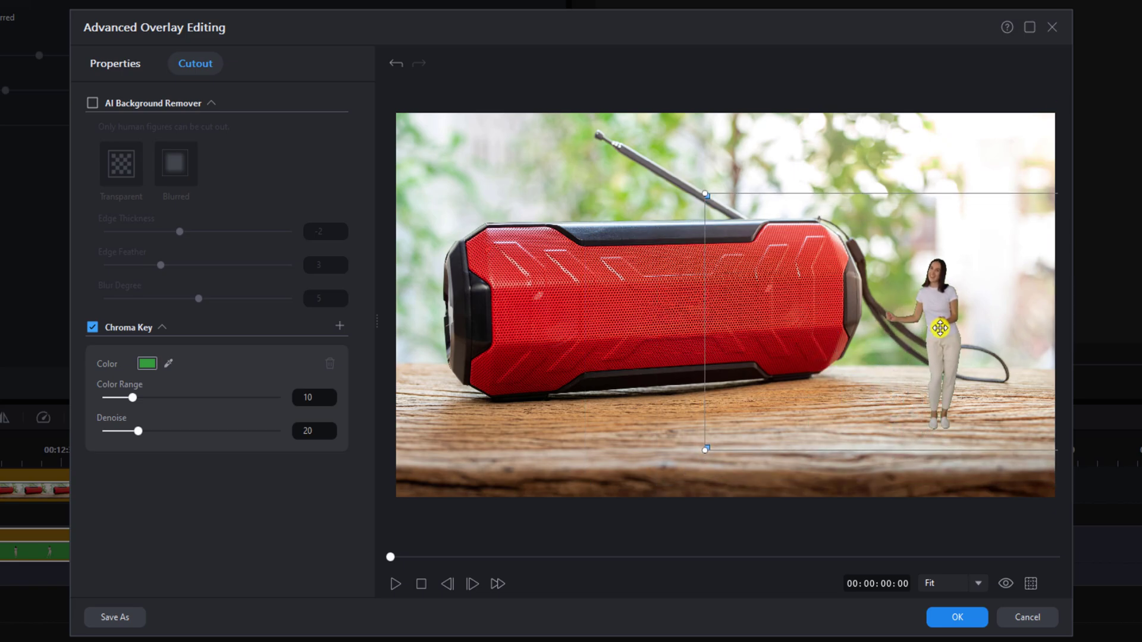
click(956, 618)
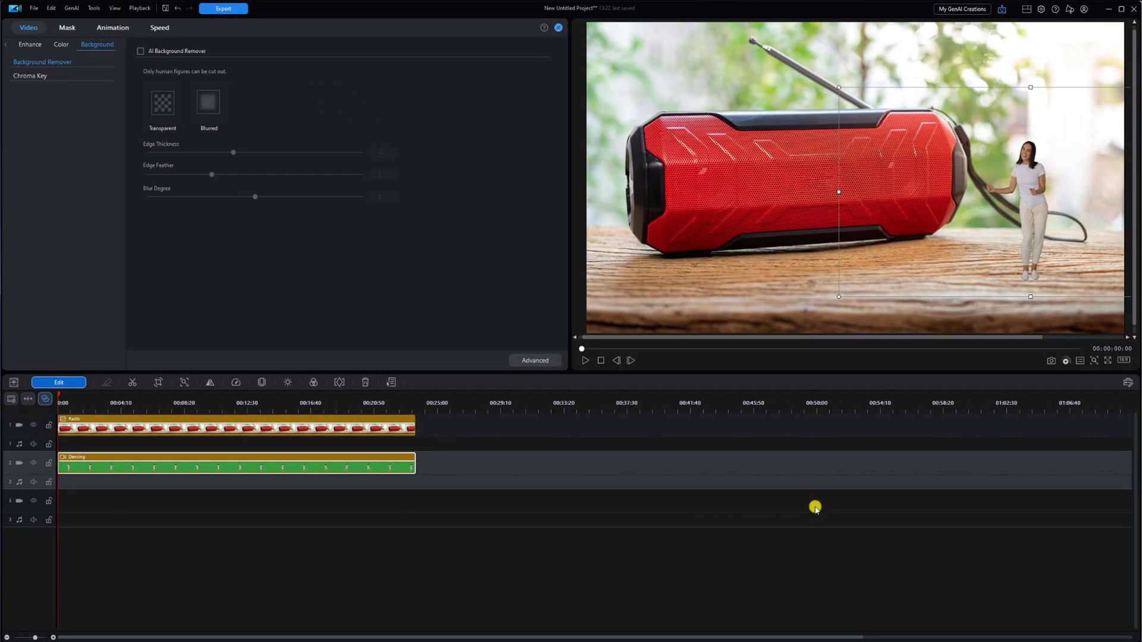
Step: Play back the dancer-beside-the-radio composite, then pause it
click(569, 451)
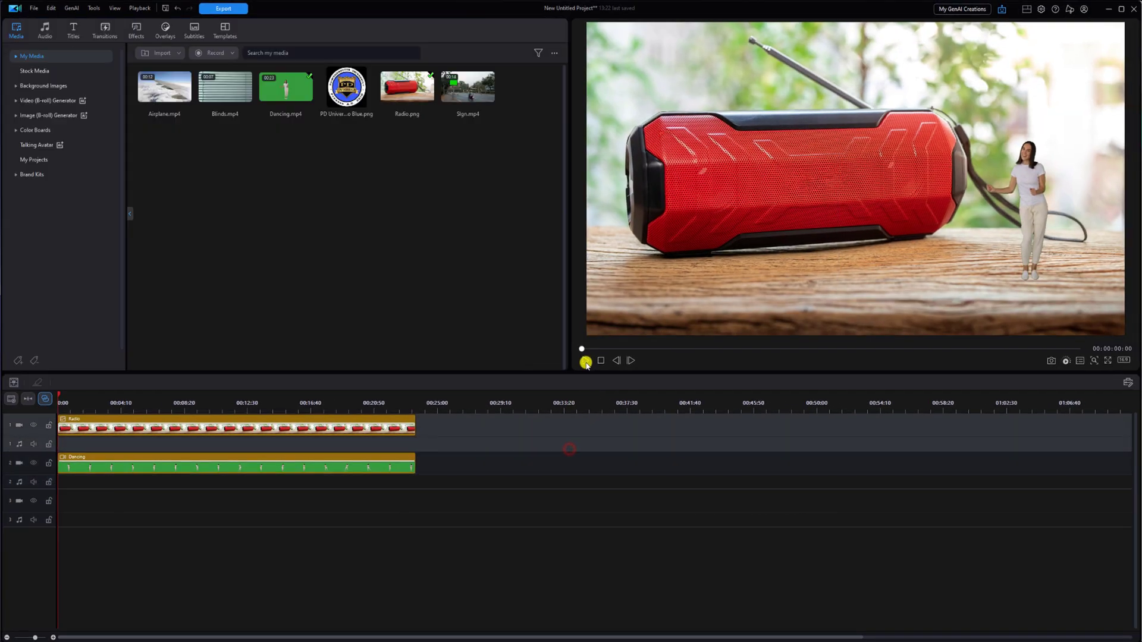
click(585, 361)
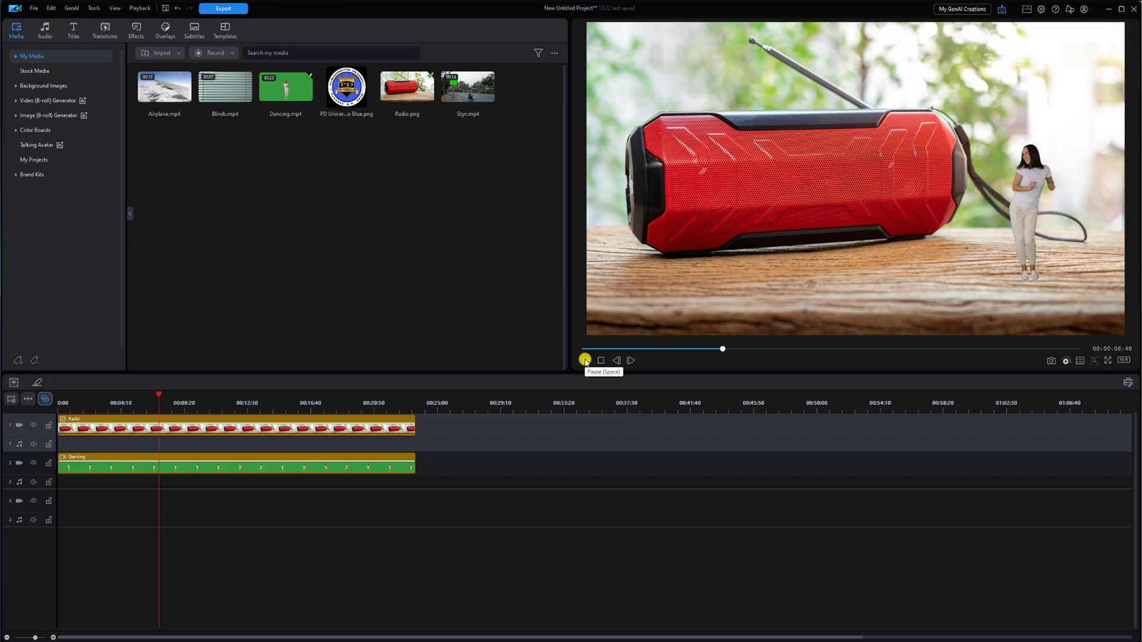
click(584, 360)
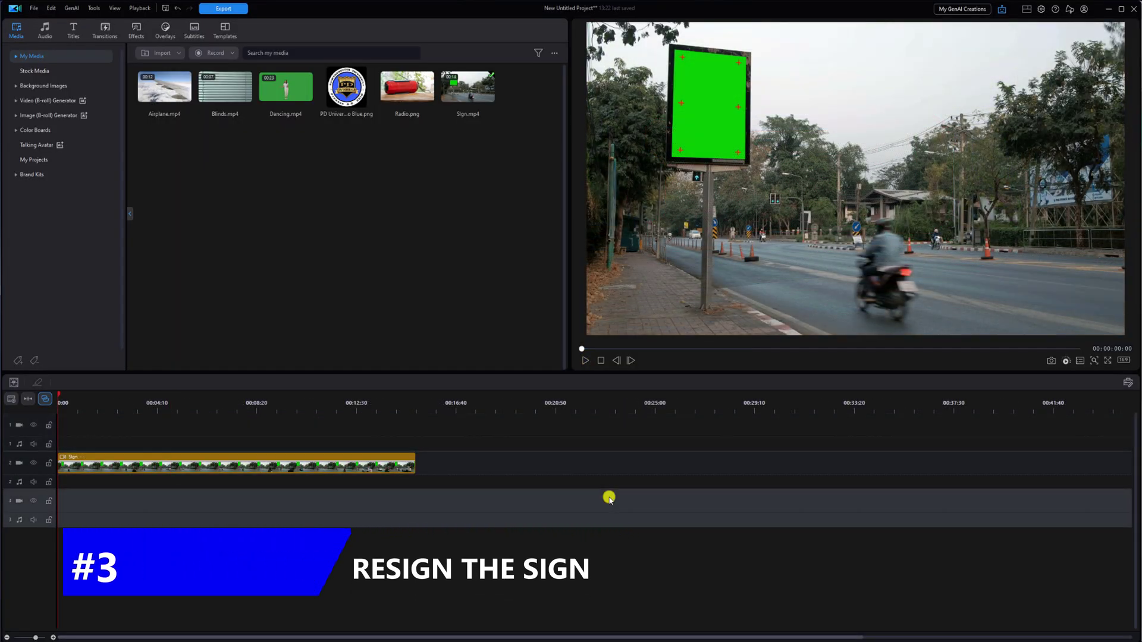
Step: Preview the Sign clip and rewind the playhead to the start
click(587, 361)
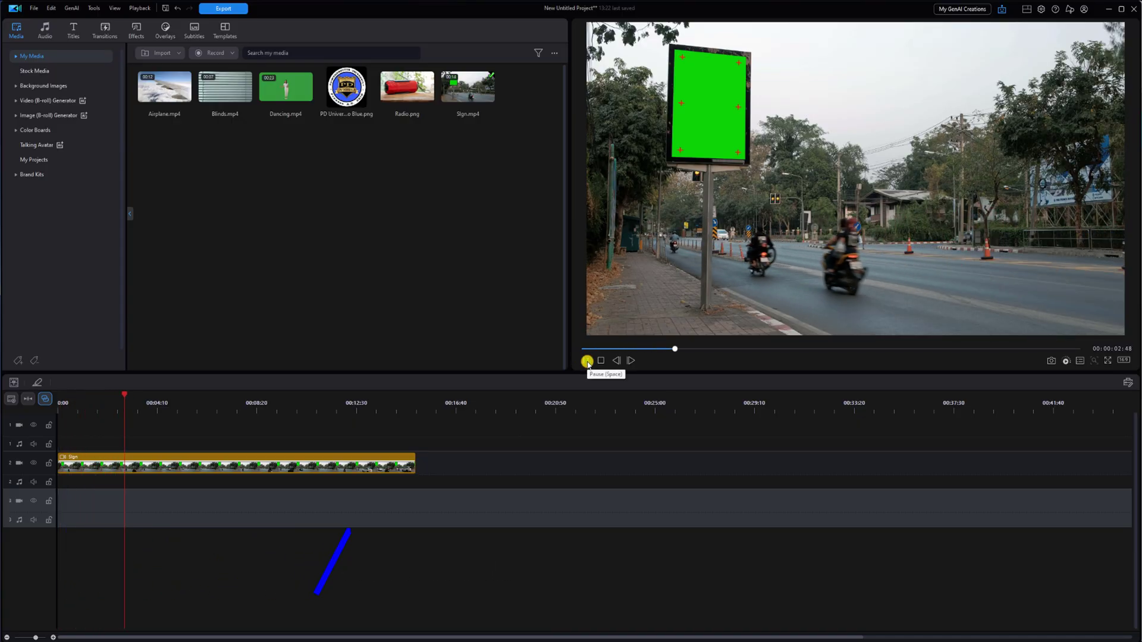
click(587, 361)
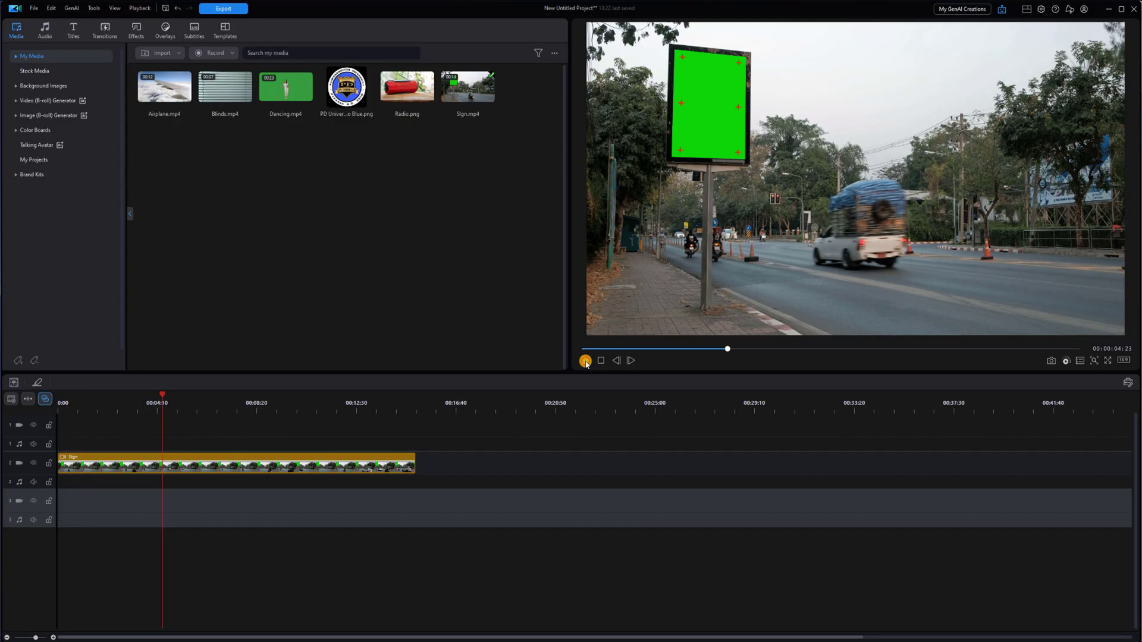
key(Home)
Step: Place the PD University Logo Blue image on track 1, stretched to the Sign clip's end
click(219, 99)
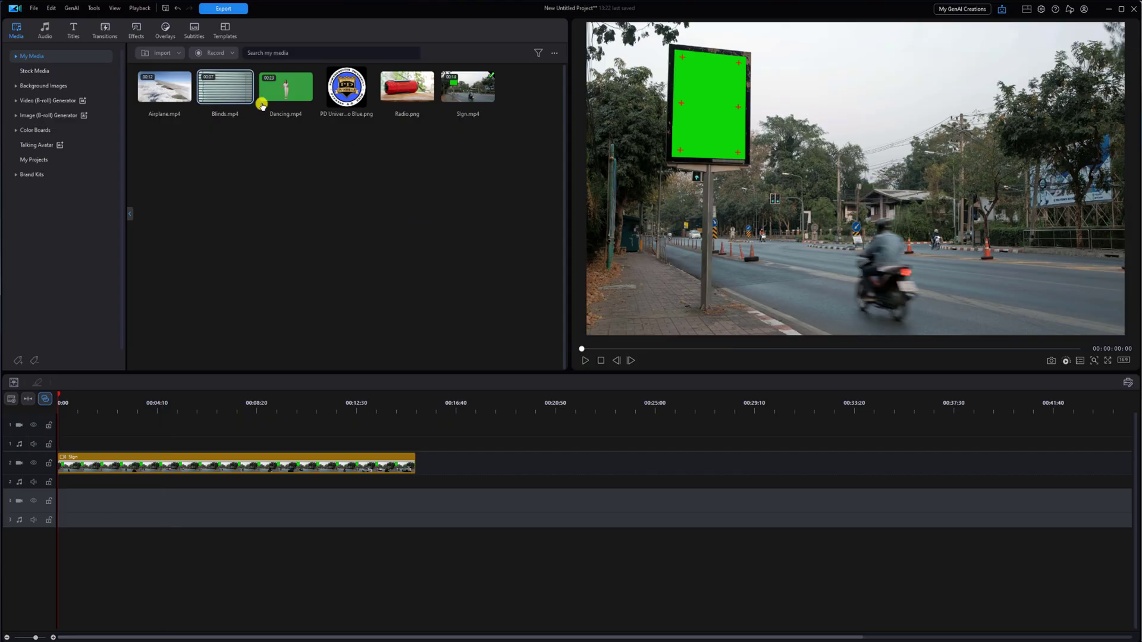
click(340, 91)
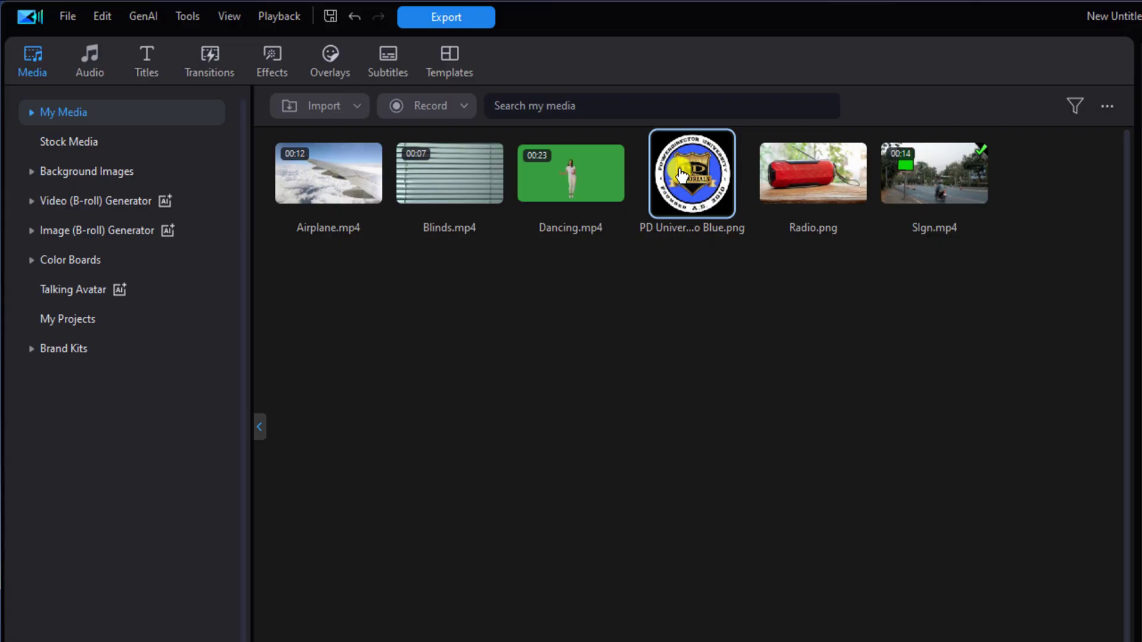
drag(681, 174, 119, 301)
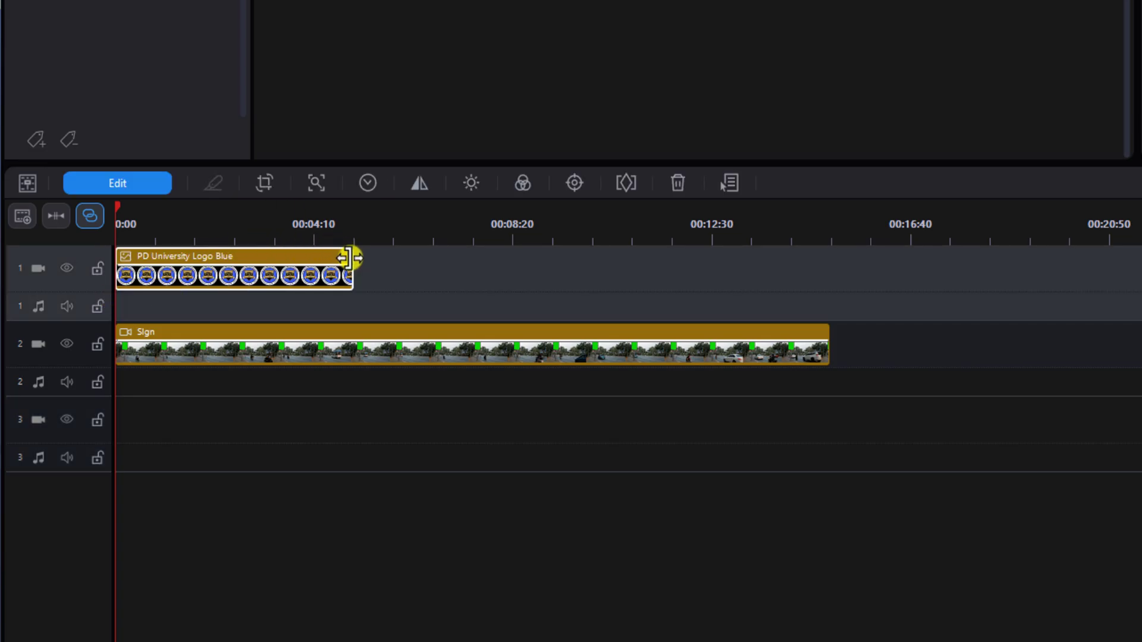
drag(351, 256, 826, 275)
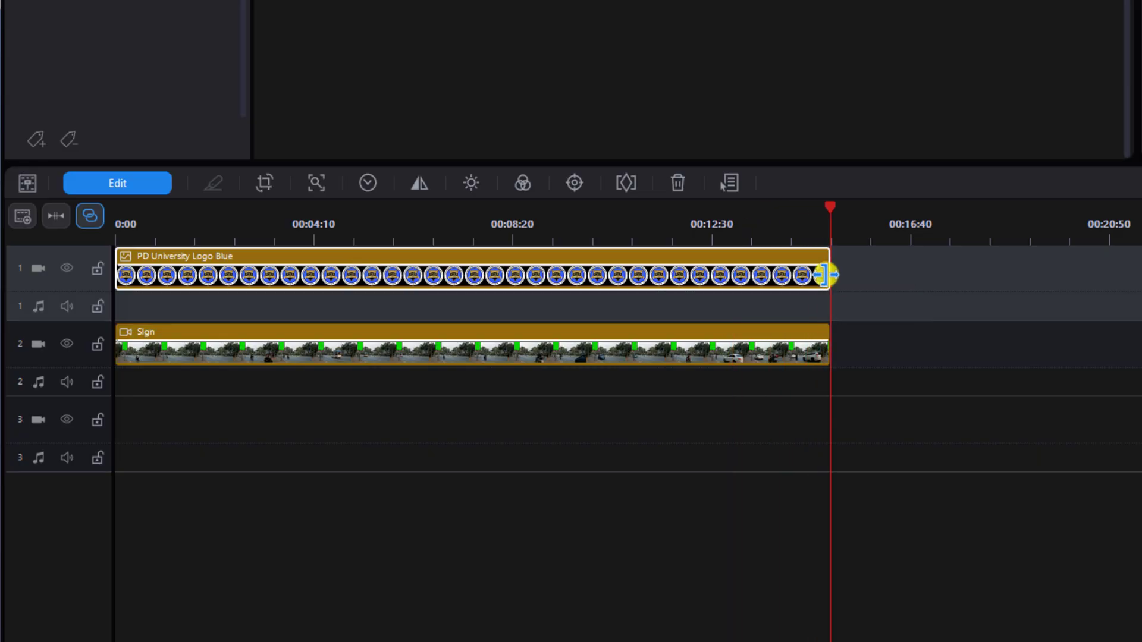
Step: Chroma-key the Sign clip by sampling the billboard's green panel with the eyedropper
click(423, 333)
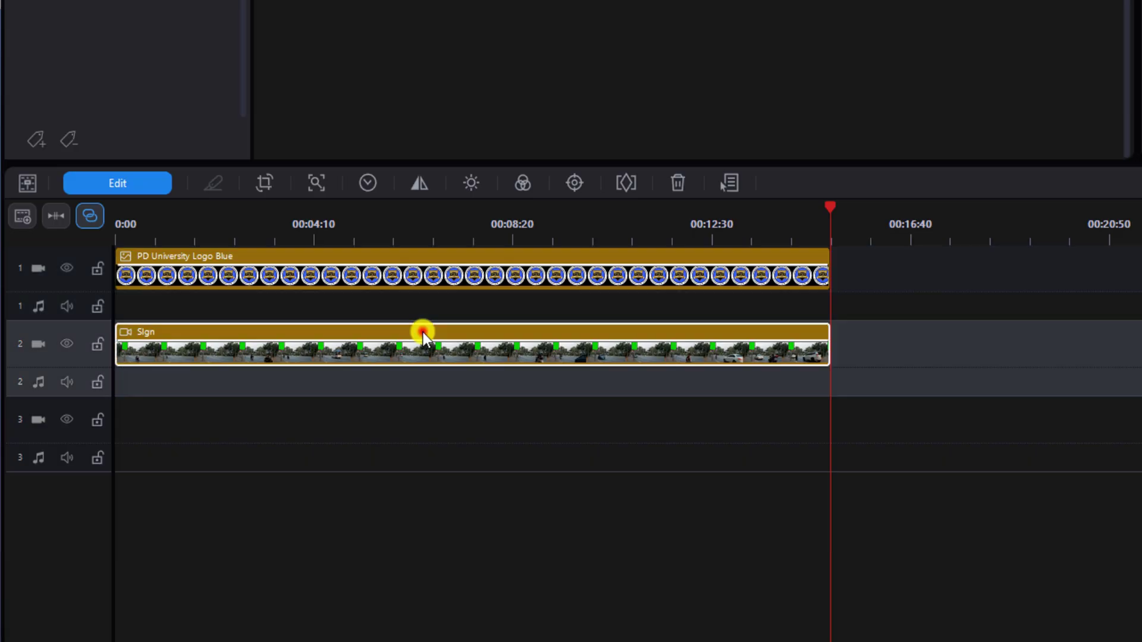
click(152, 185)
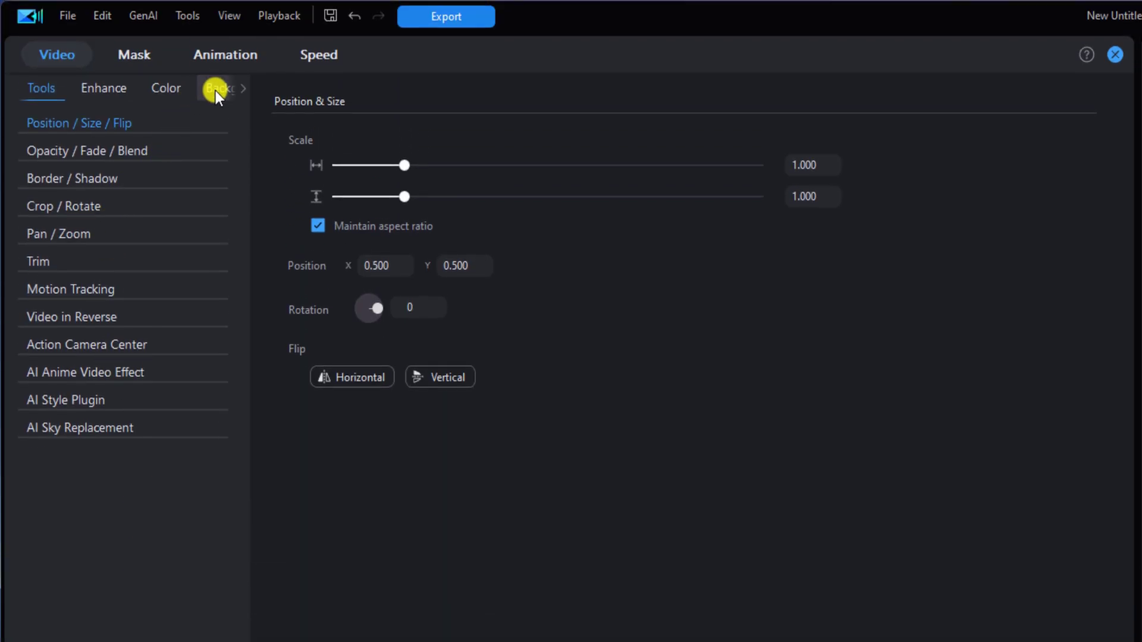
click(215, 91)
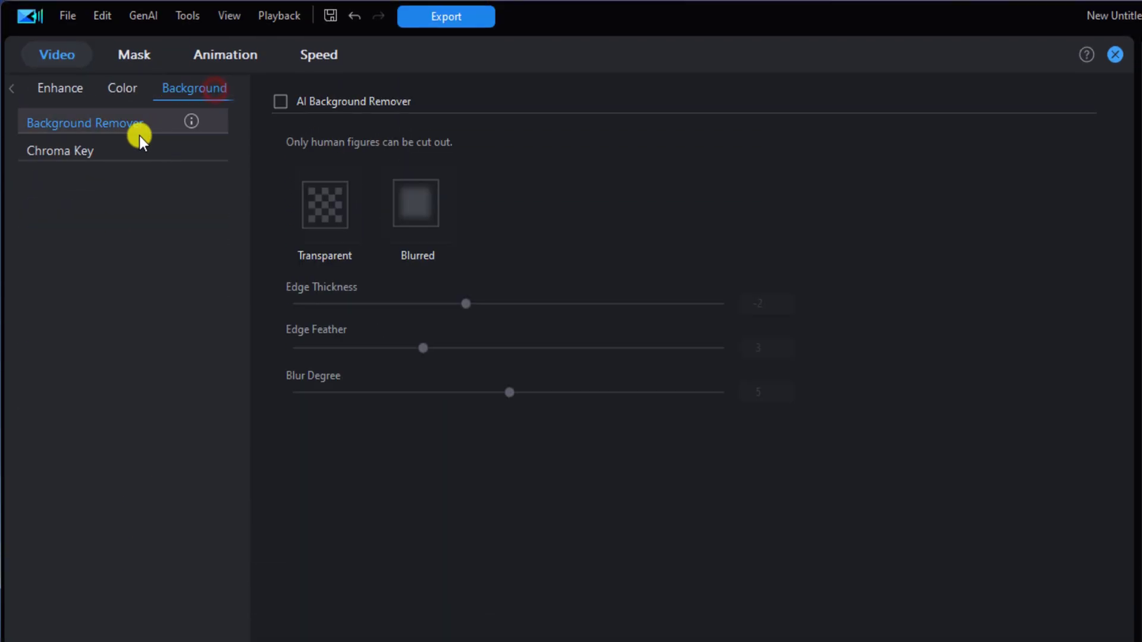
click(127, 145)
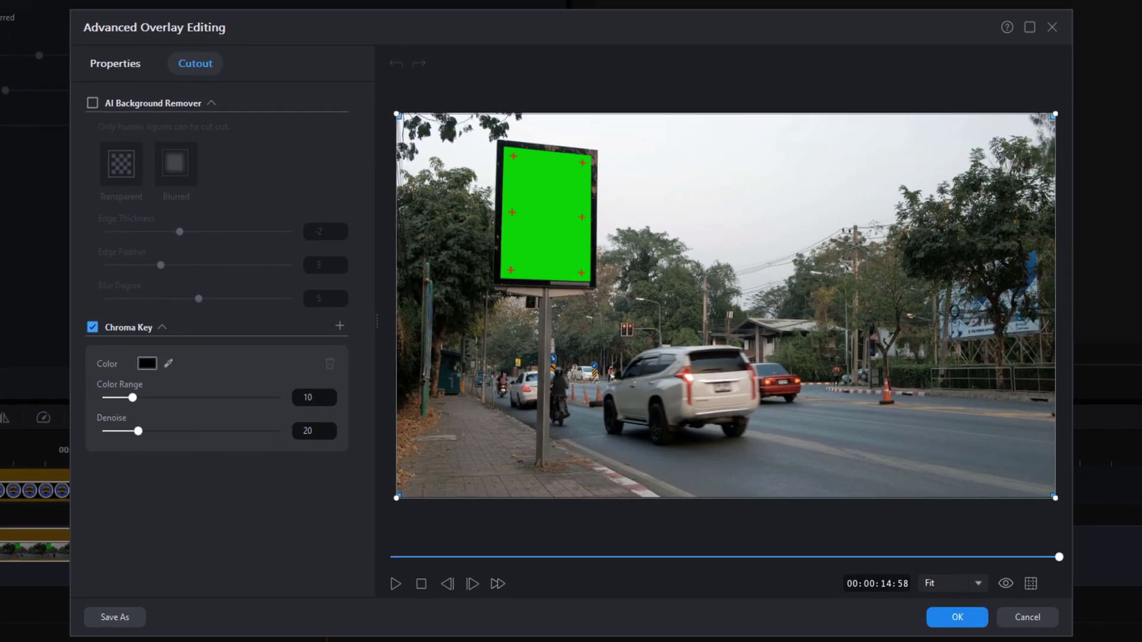
click(168, 365)
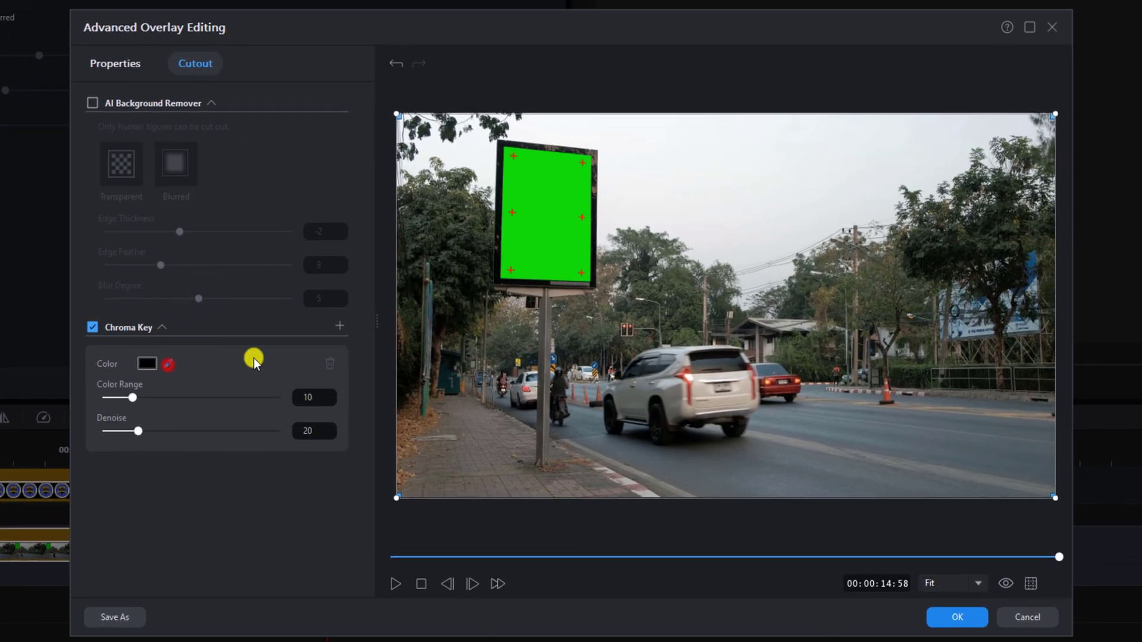
click(531, 243)
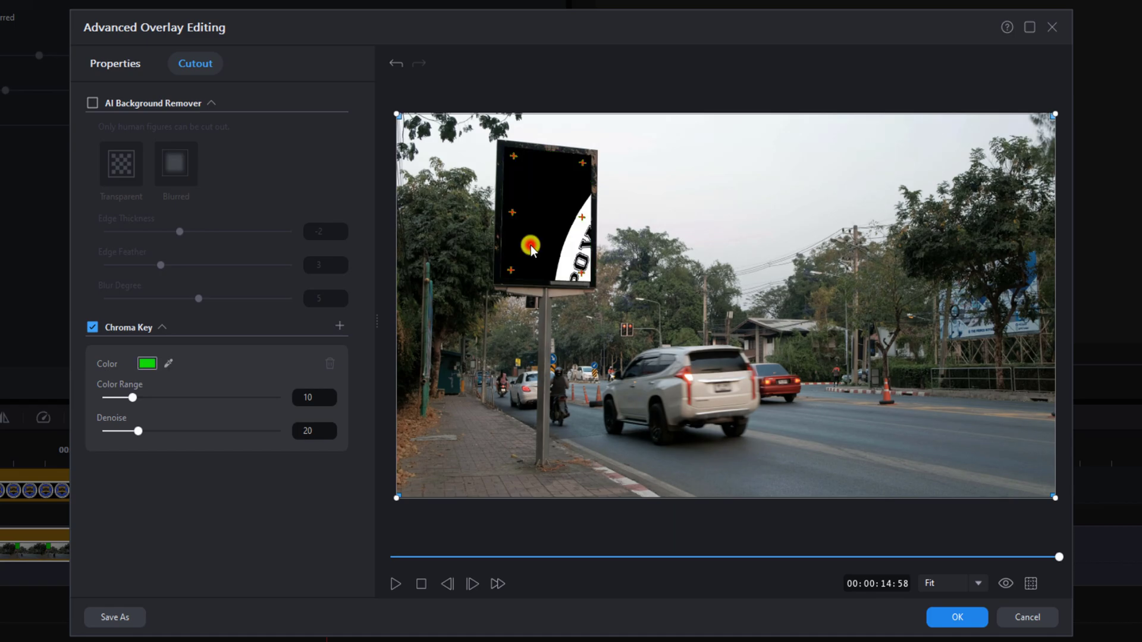
click(966, 619)
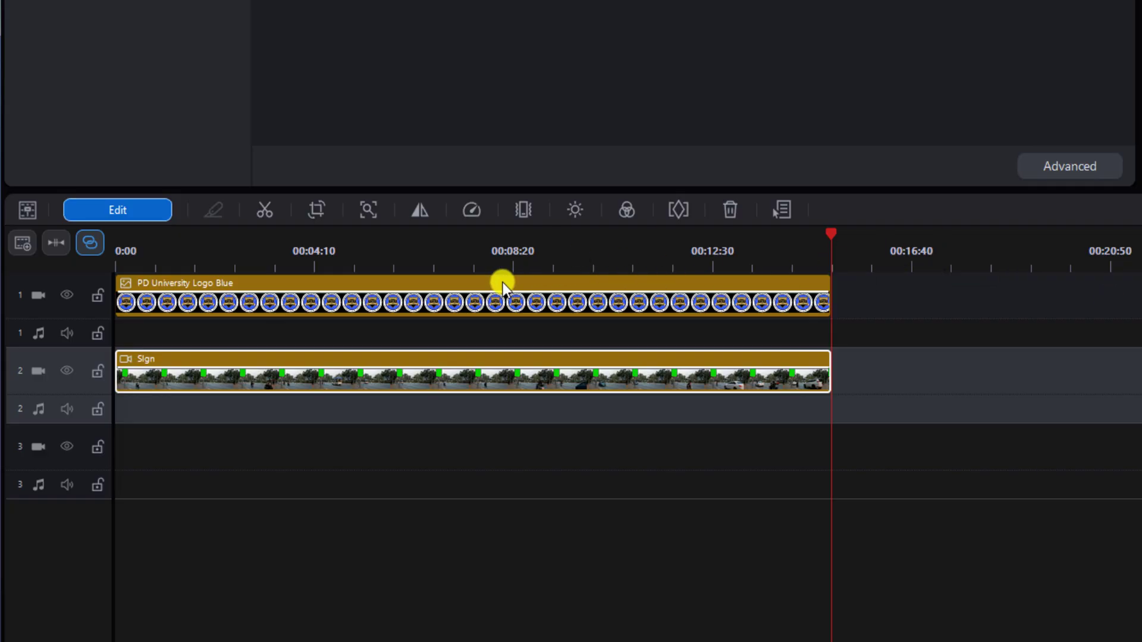
Step: Set the logo's scale to 0.135 and its position to X 0.227, Y 0.265
double_click(502, 284)
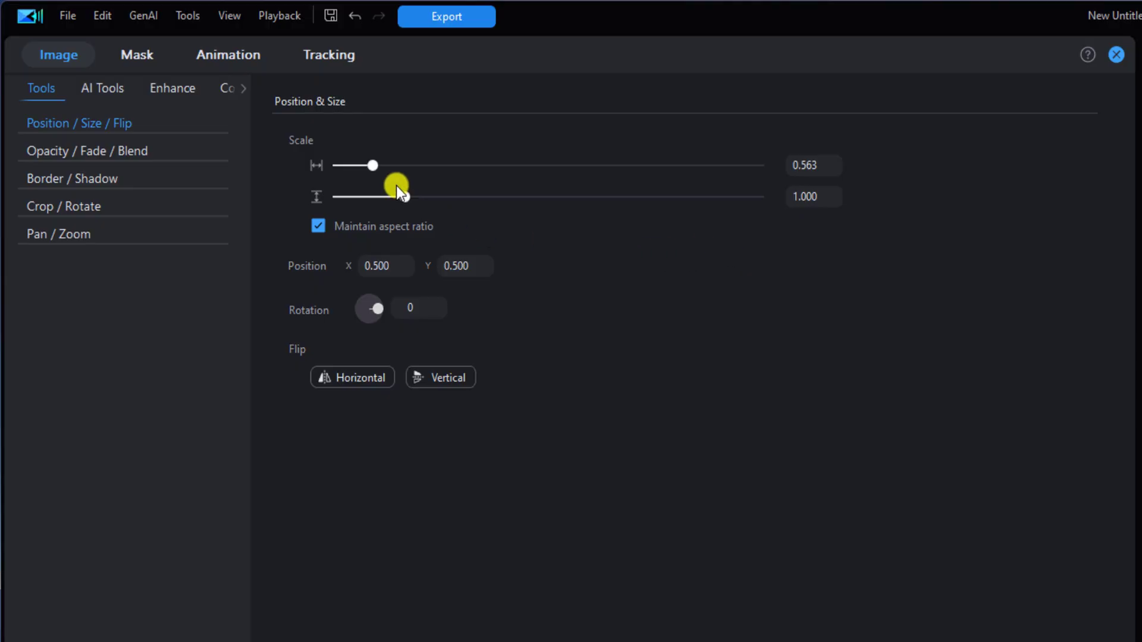
click(372, 167)
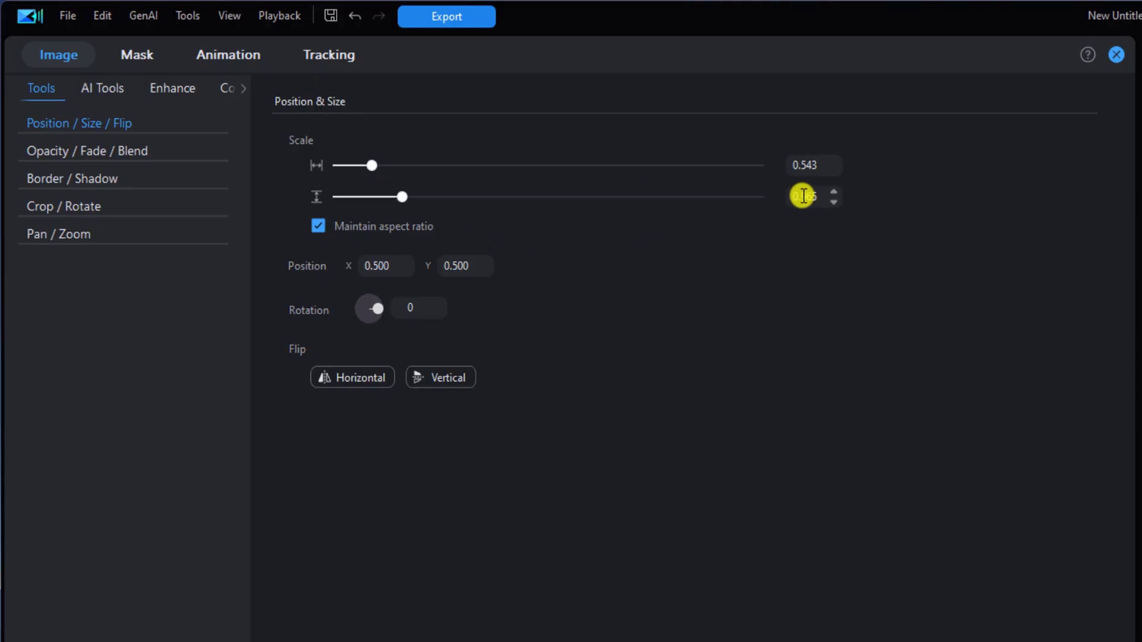
click(810, 166)
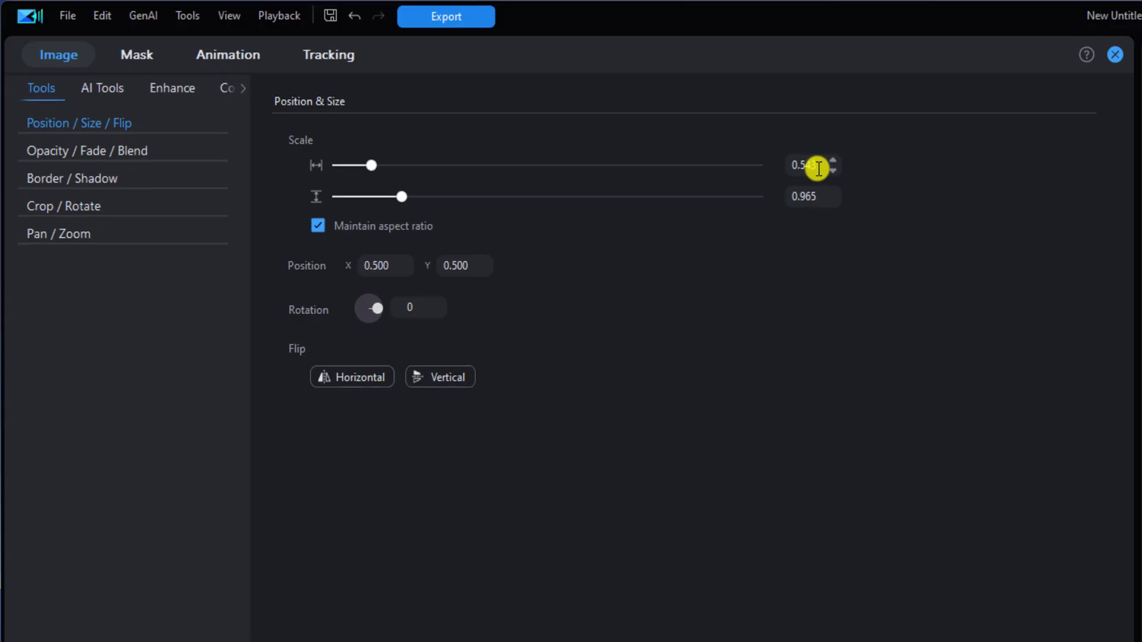
text(0.135)
key(Tab)
text(0.227)
key(Return)
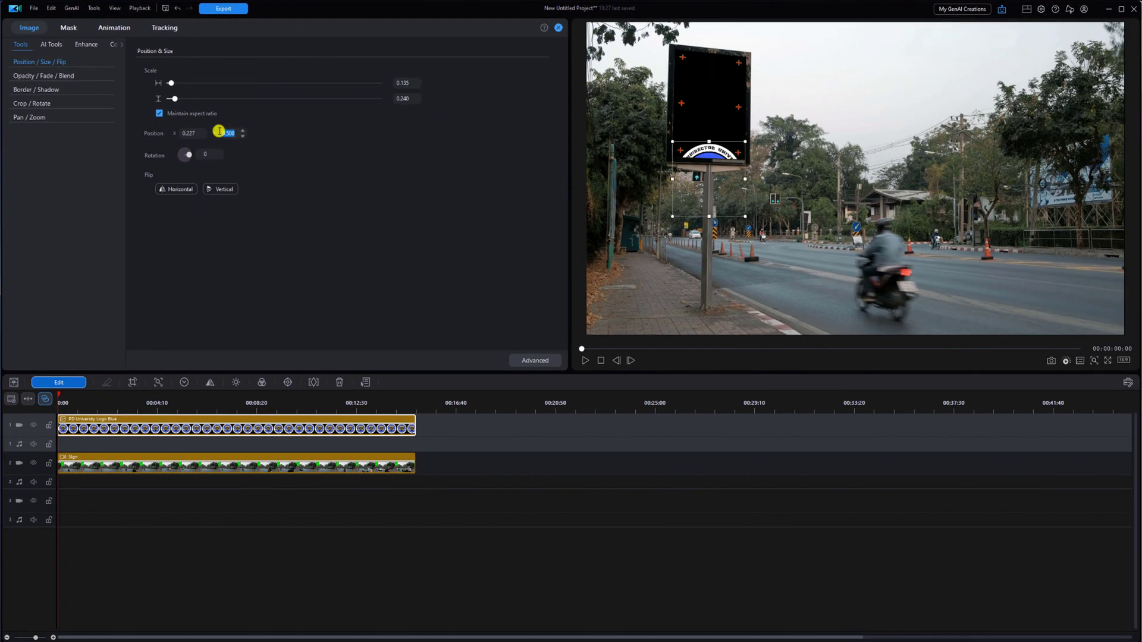
text(0.265)
key(Return)
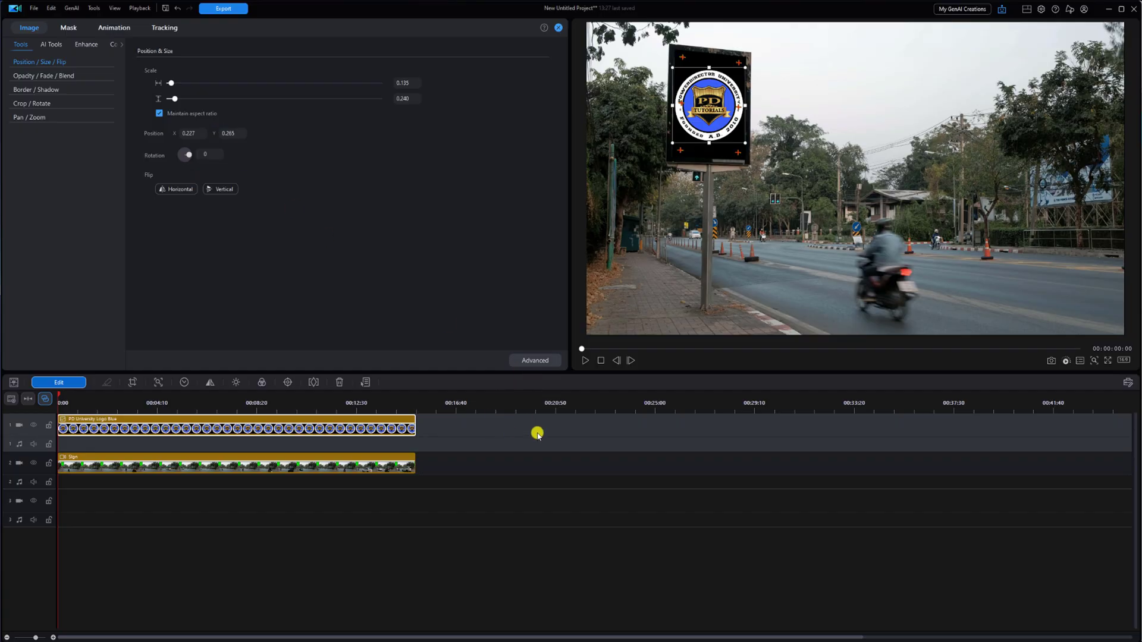
Step: Play back the finished logo-in-street-sign composite
click(557, 27)
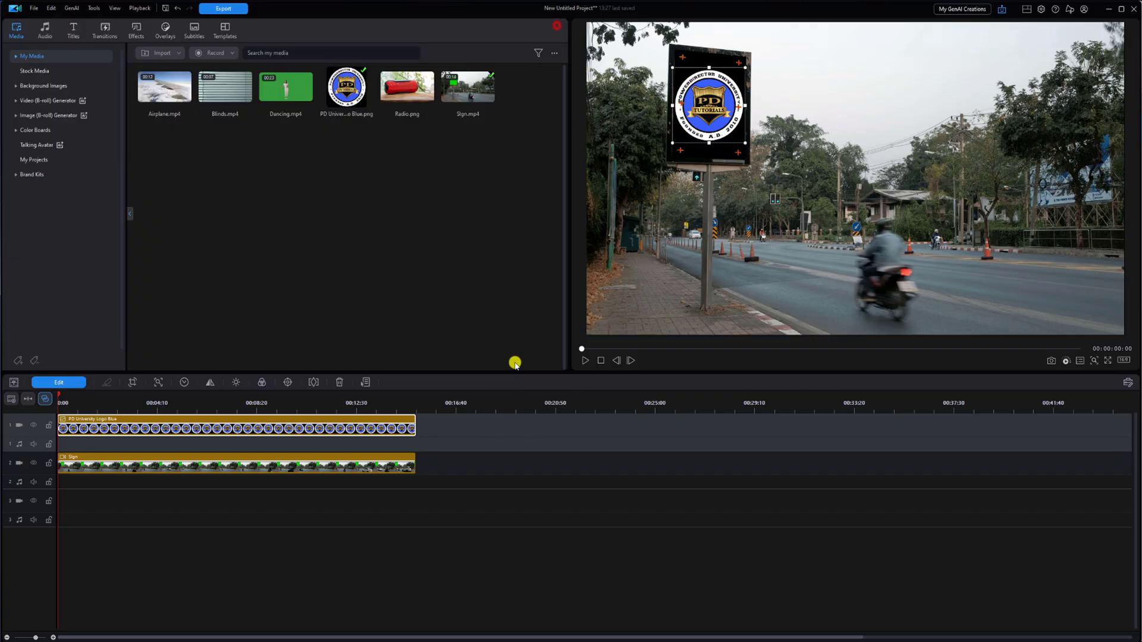
click(539, 456)
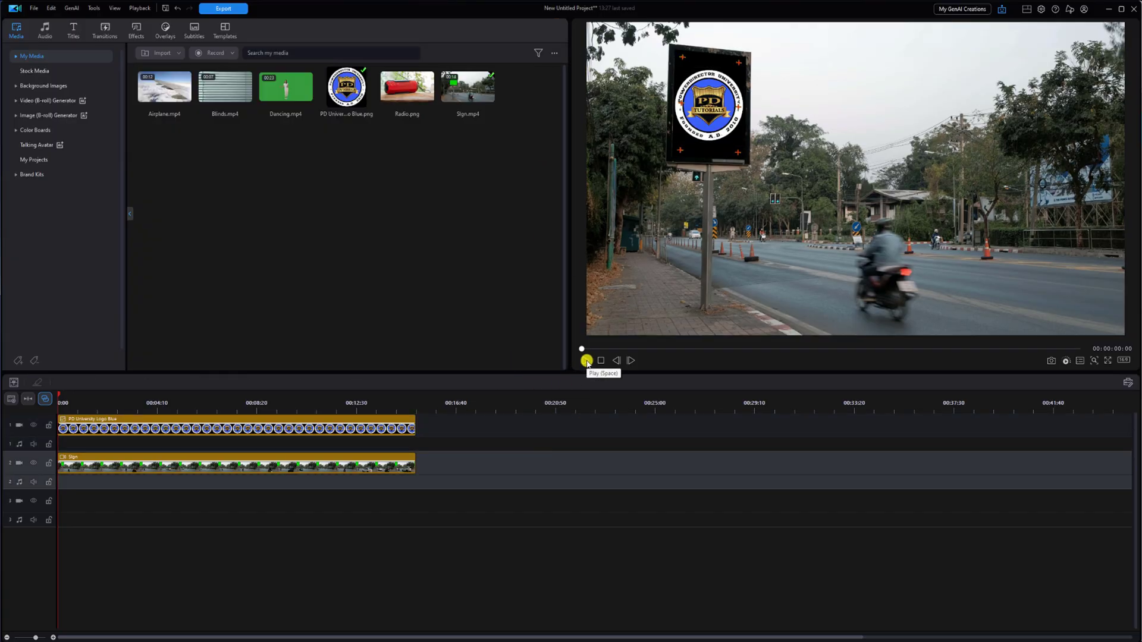
click(587, 361)
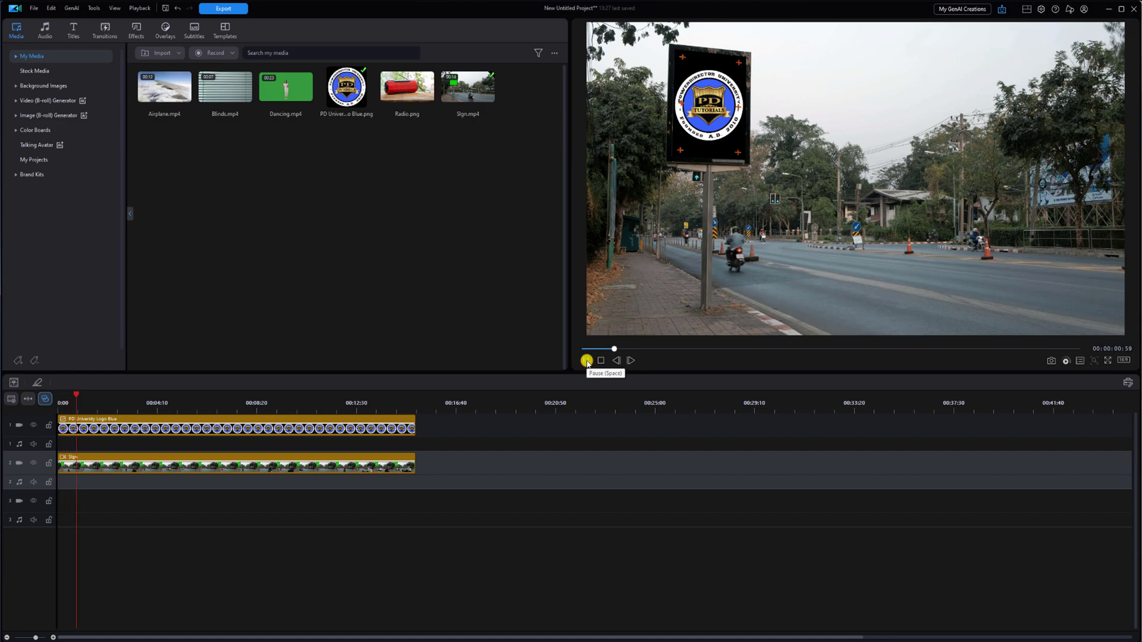